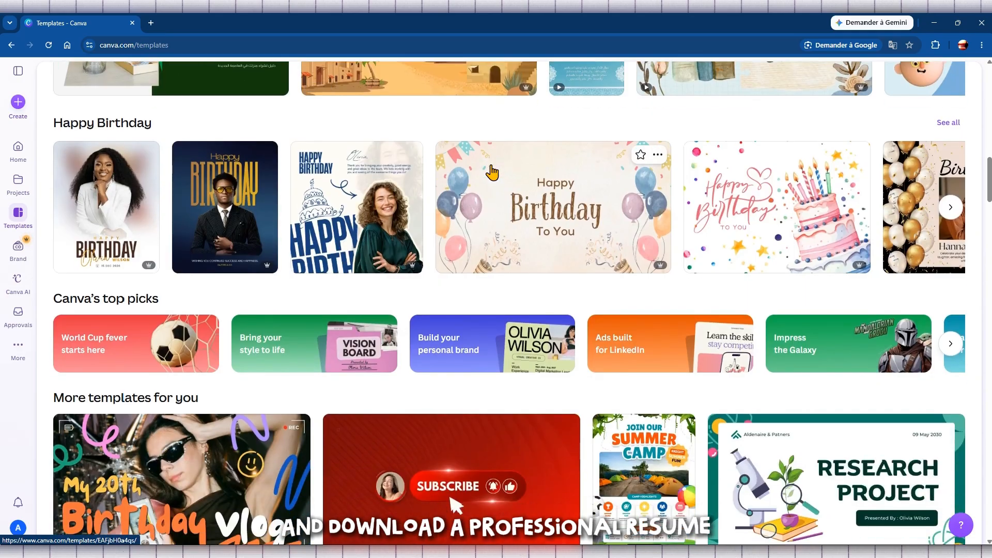
Browse the templates, previewing and then closing the vintage newspaper quote poster
scroll(492, 172, "down", 6)
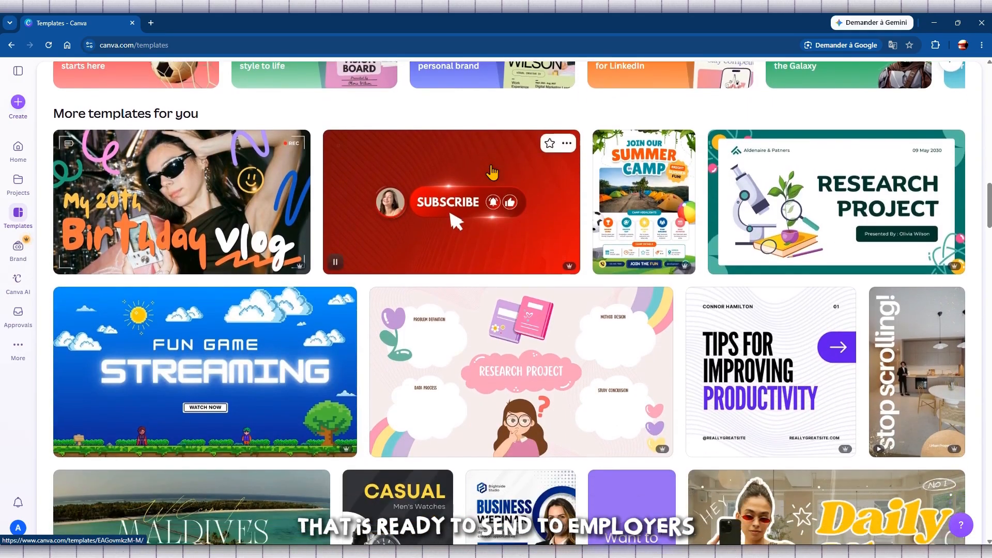
scroll(492, 173, "down", 6)
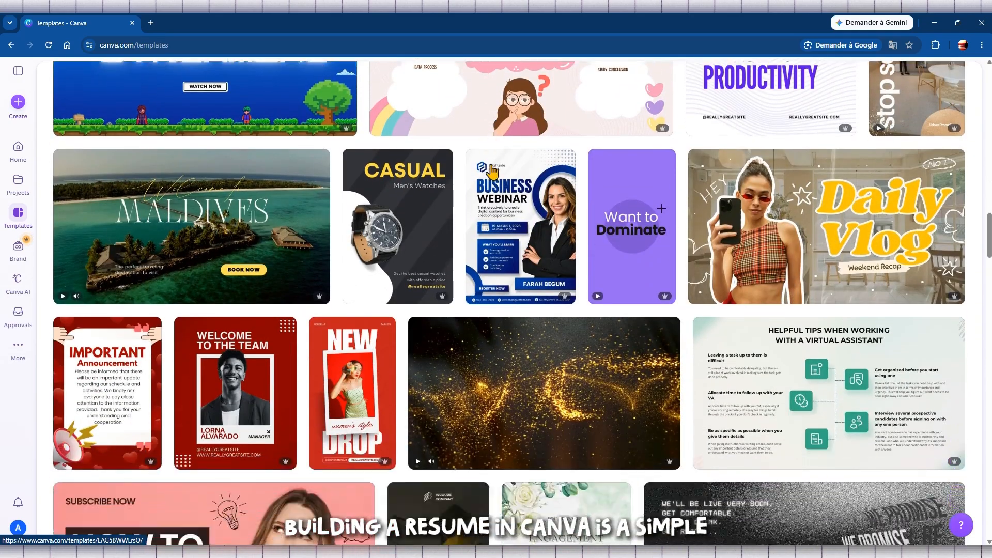
scroll(492, 173, "down", 4)
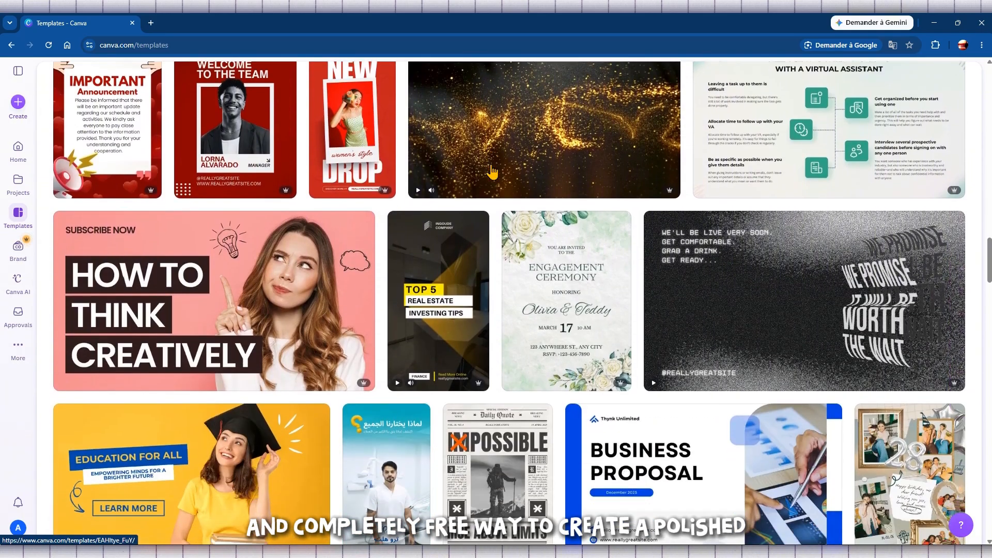
scroll(493, 171, "down", 2)
scroll(493, 171, "down", 2)
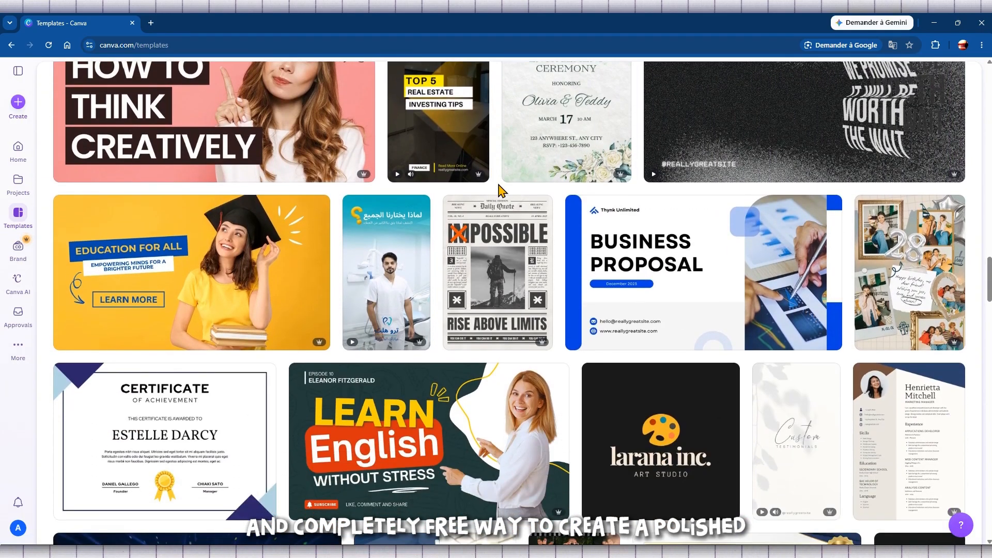
left_click(509, 266)
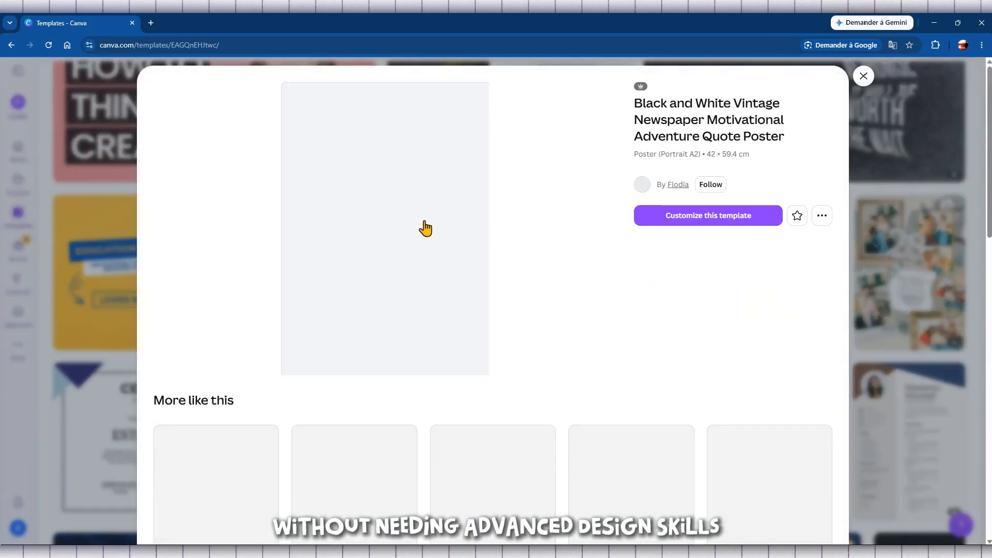
scroll(559, 220, "down", 1)
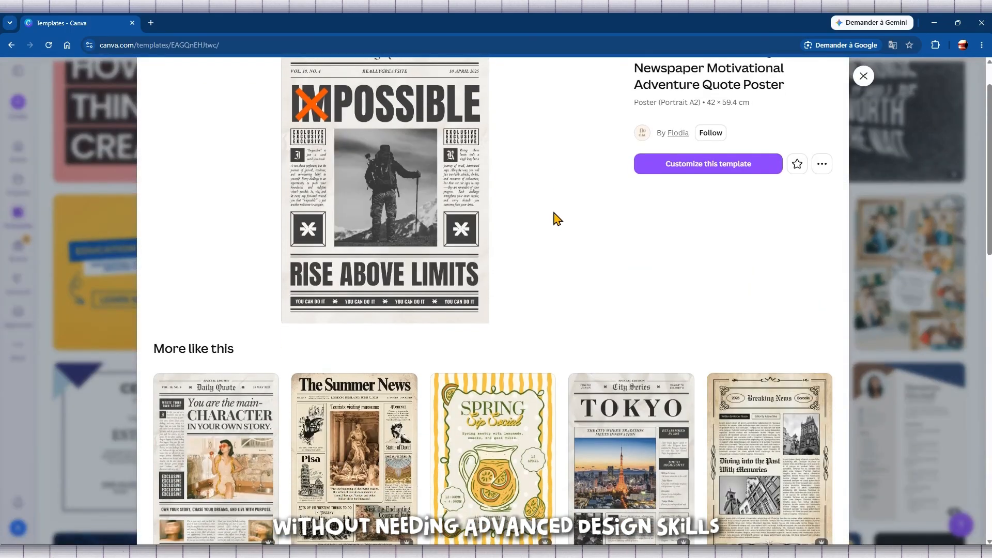
scroll(553, 215, "down", 4)
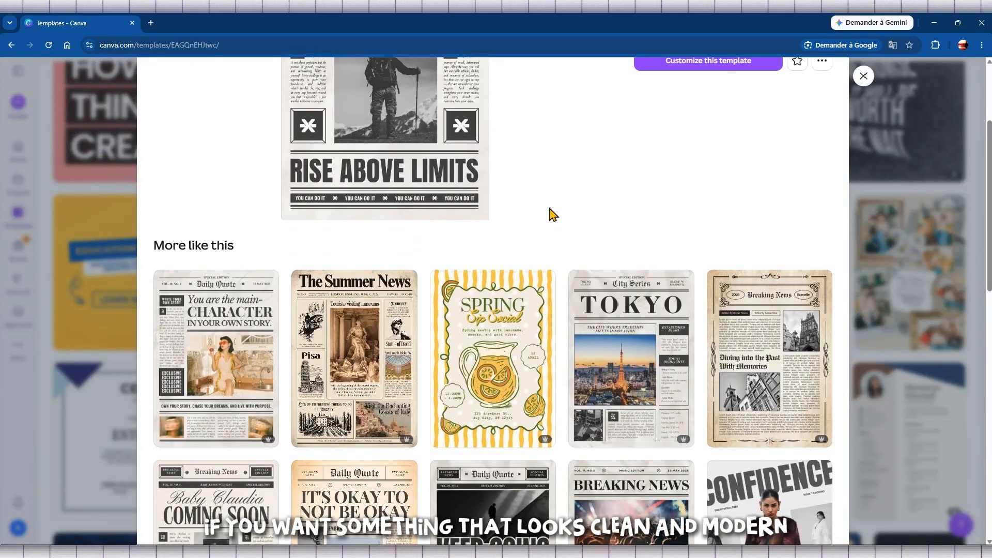
scroll(548, 210, "up", 5)
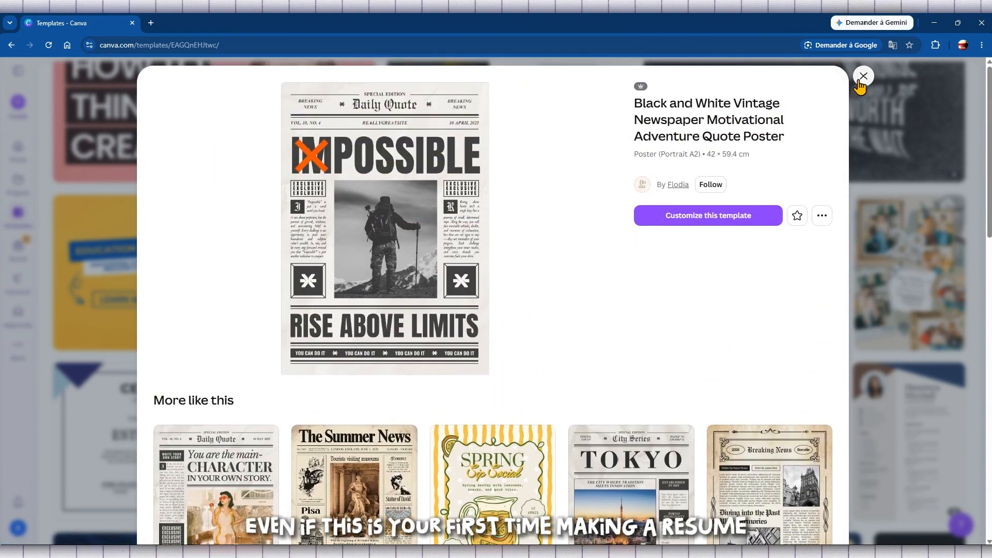
left_click(862, 77)
Scroll back through the templates and search them for 'Resume'
scroll(546, 227, "down", 4)
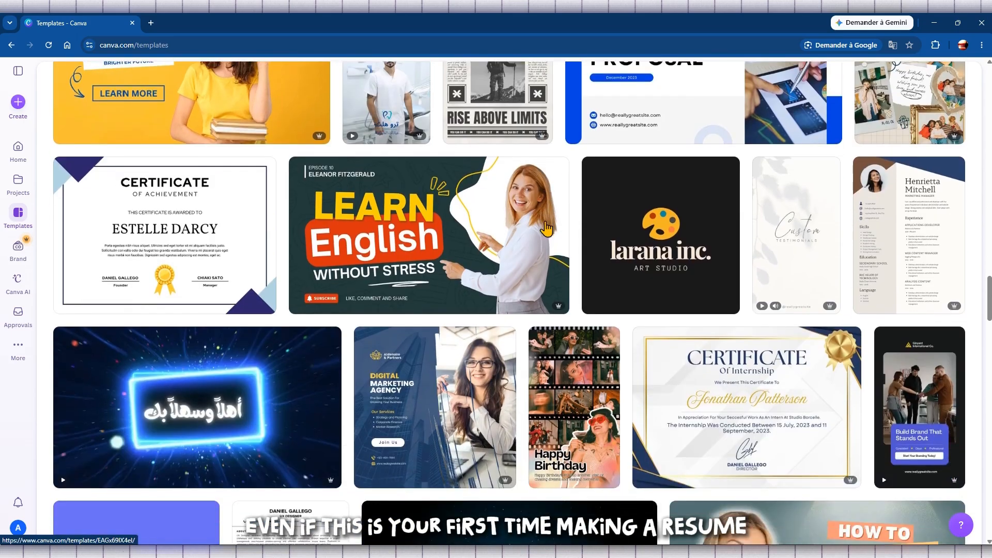
scroll(546, 228, "down", 5)
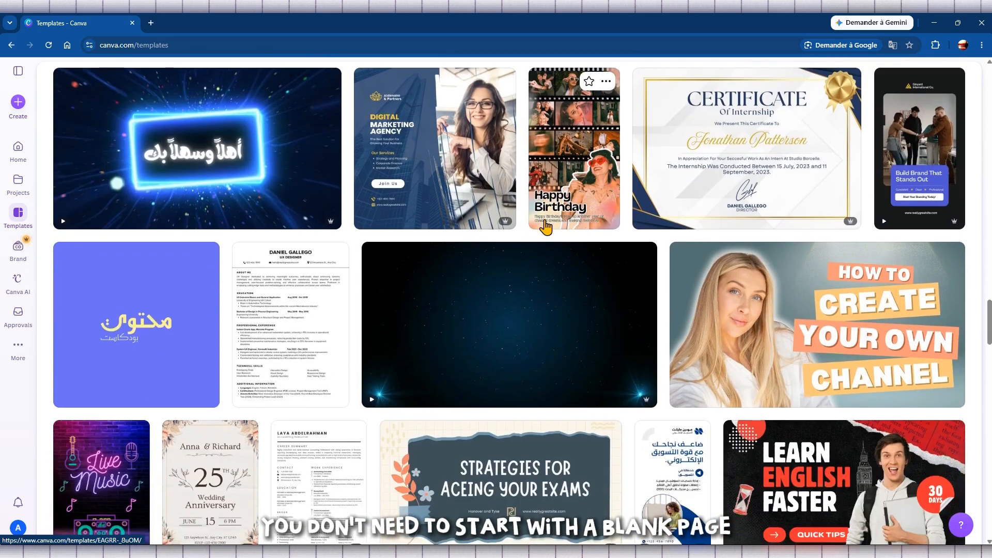
scroll(545, 226, "down", 5)
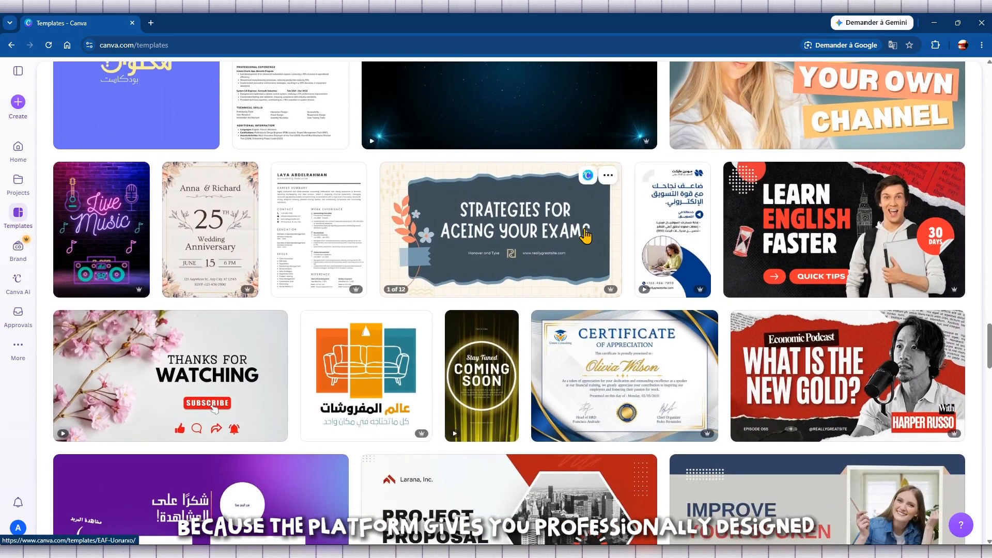
scroll(586, 236, "down", 2)
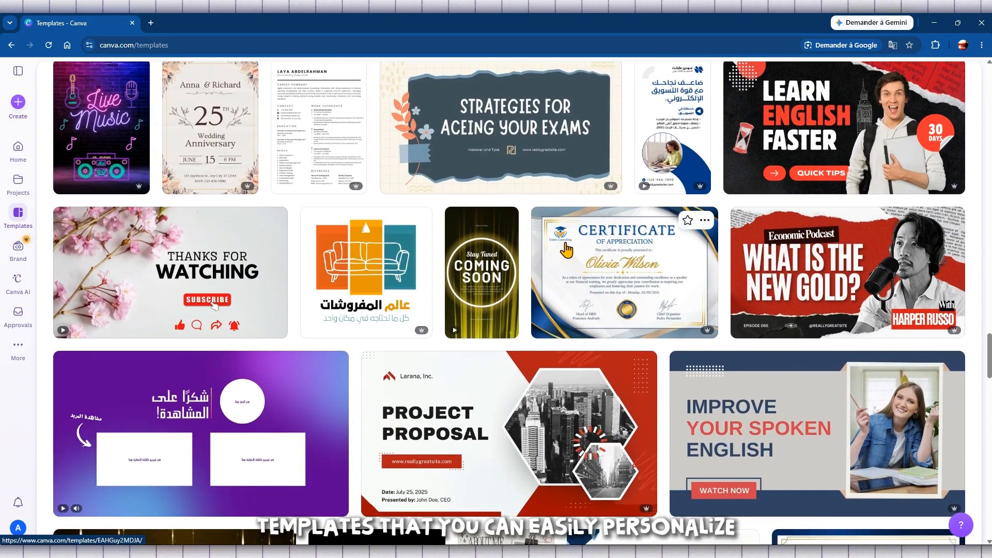
scroll(566, 250, "down", 7)
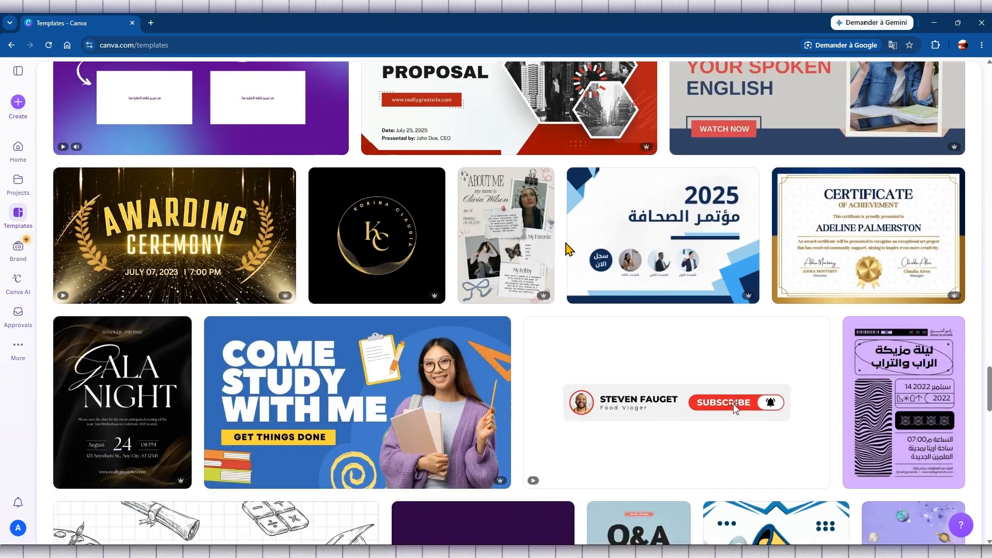
scroll(567, 244, "down", 3)
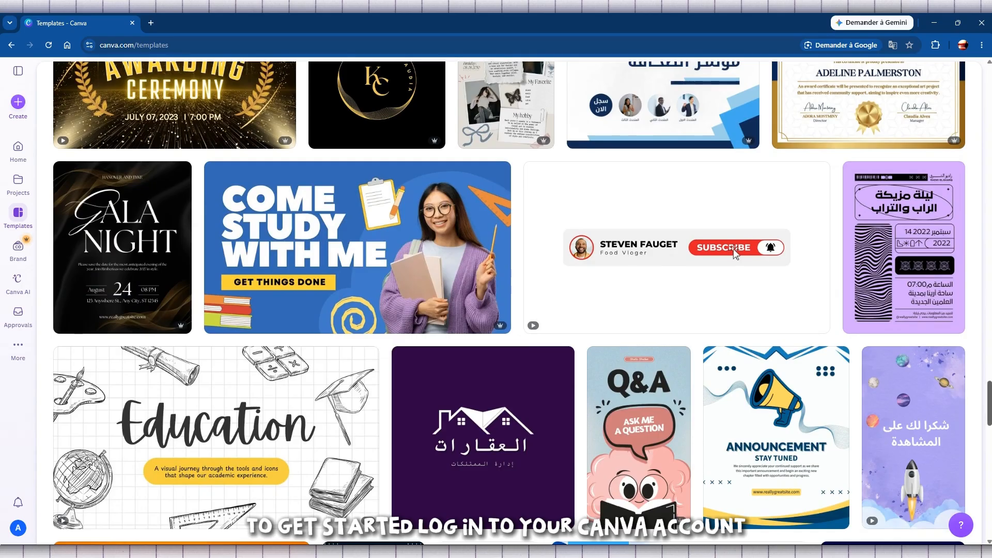
scroll(735, 253, "up", 15)
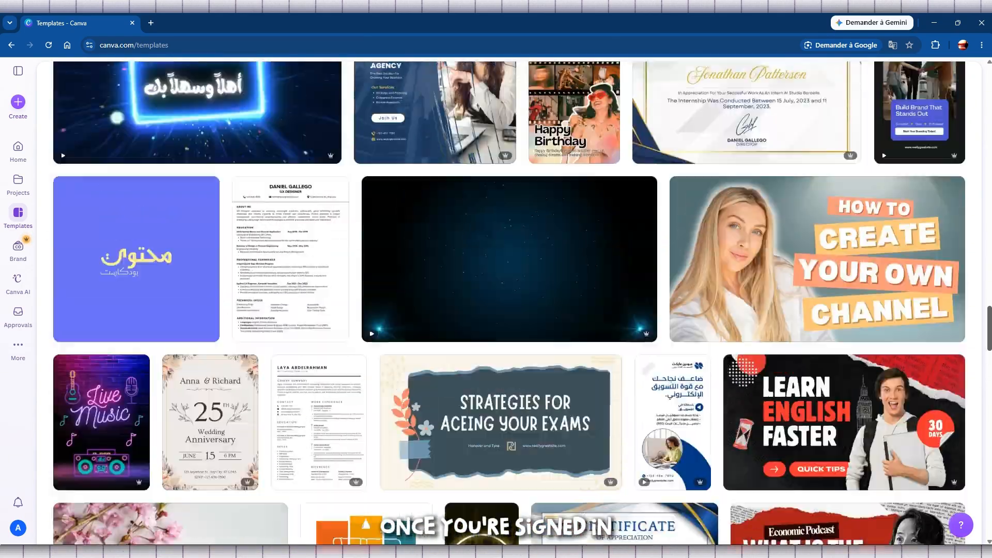
scroll(509, 304, "up", 20)
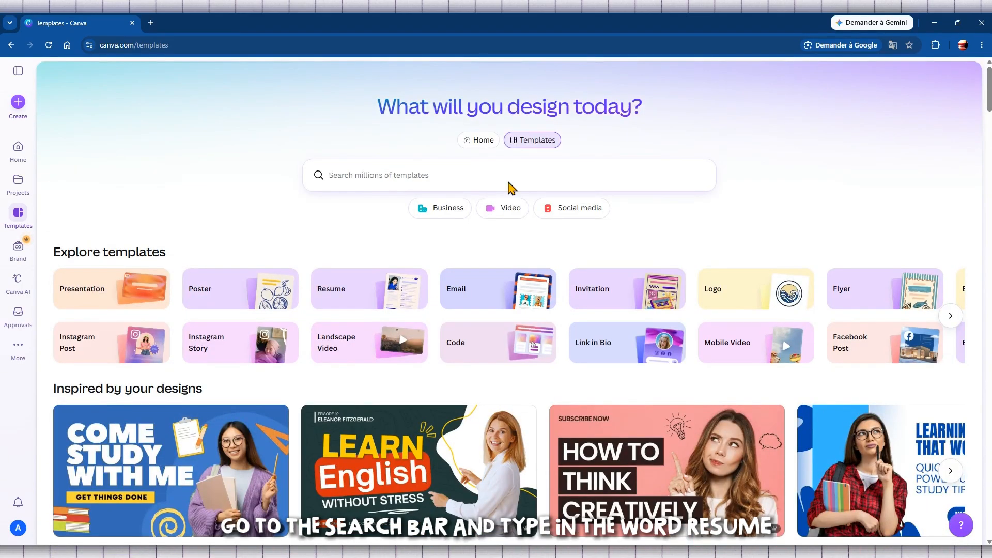
left_click(385, 176)
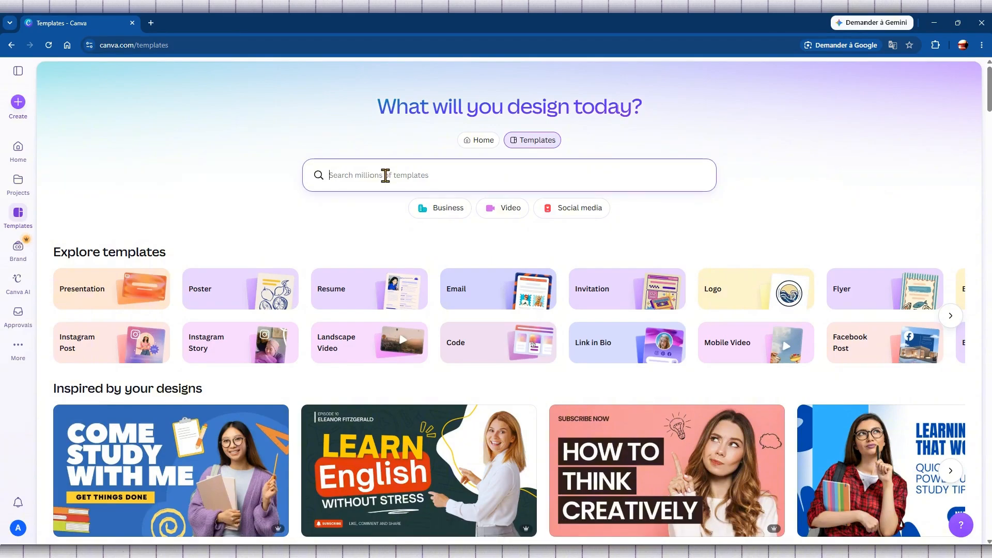
type("Res")
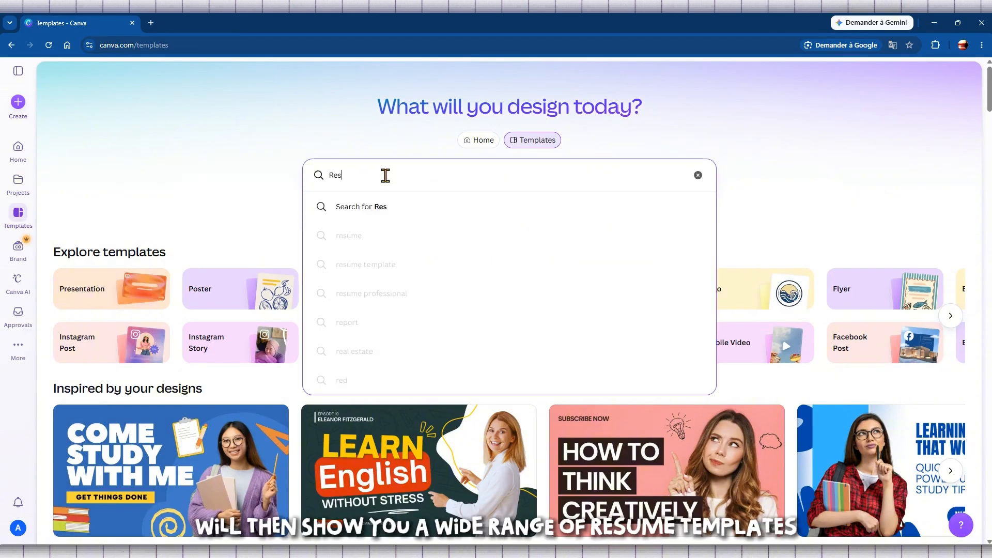
type("ume")
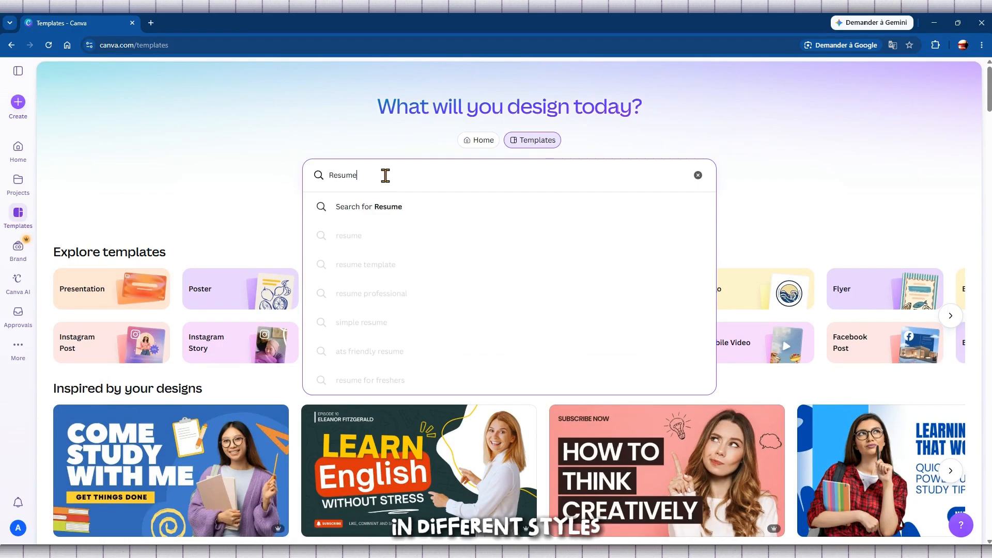
key("Return")
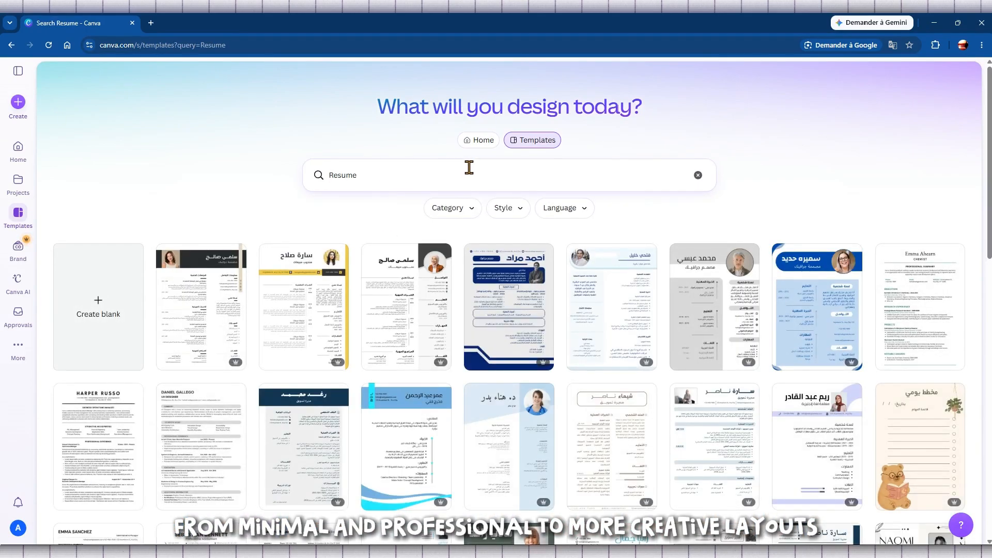
Scroll the Resume results down to the blue-bordered Estelle Darcy template
scroll(212, 163, "down", 2)
scroll(211, 163, "down", 4)
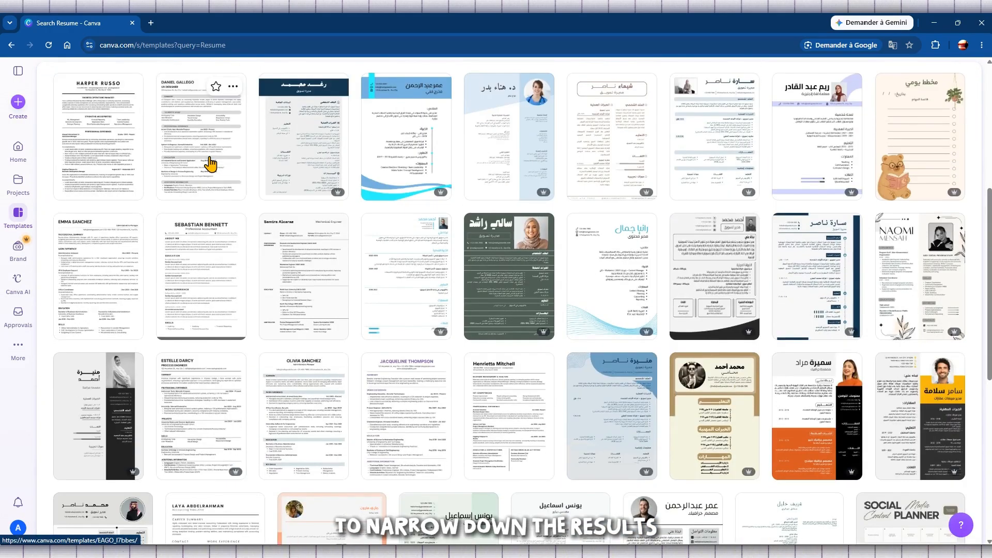
scroll(211, 164, "down", 6)
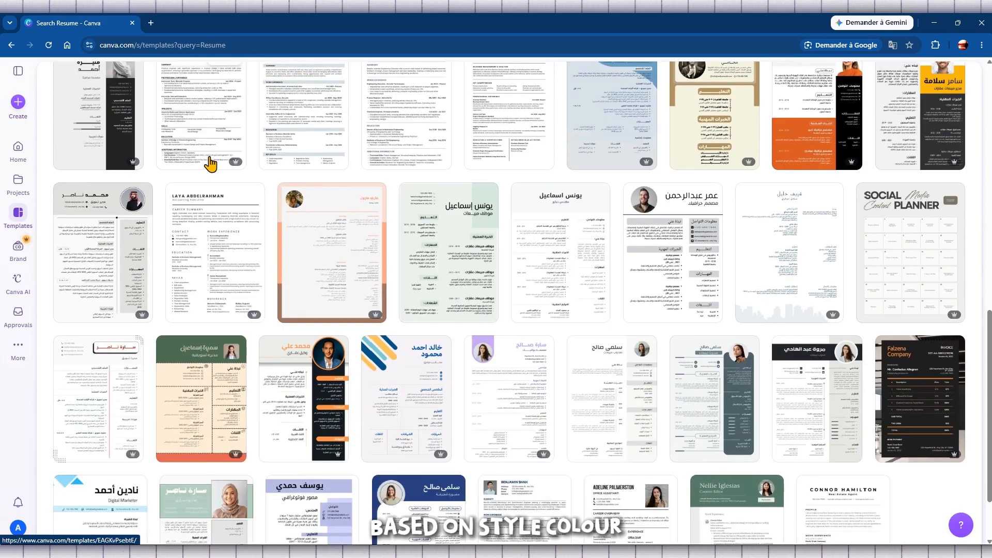
scroll(211, 164, "down", 2)
scroll(383, 217, "down", 3)
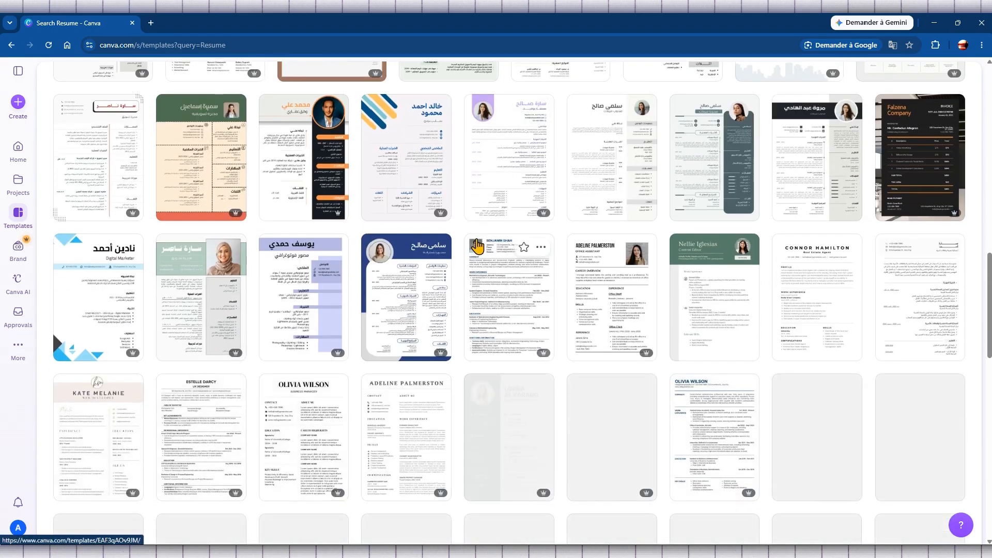
scroll(477, 245, "down", 3)
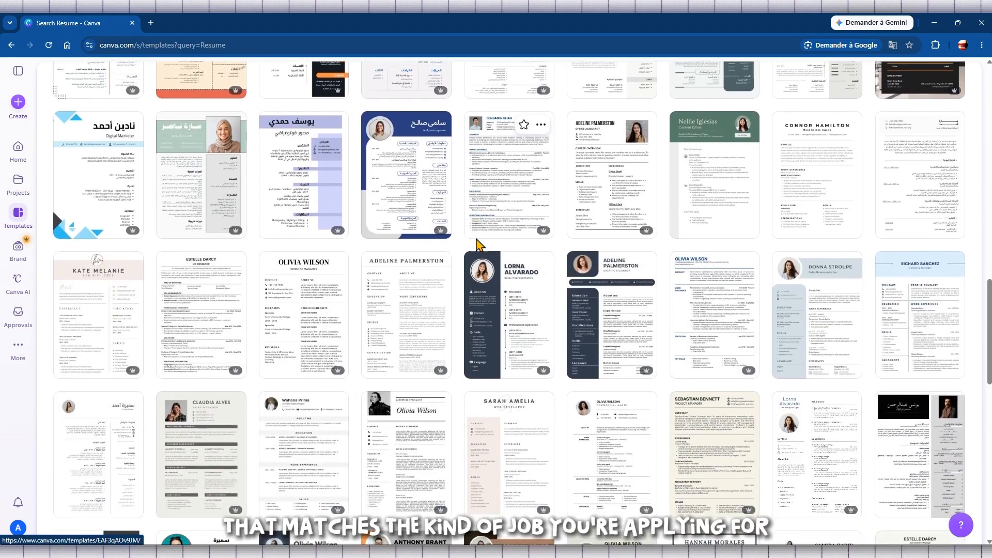
scroll(477, 245, "down", 4)
scroll(477, 245, "down", 3)
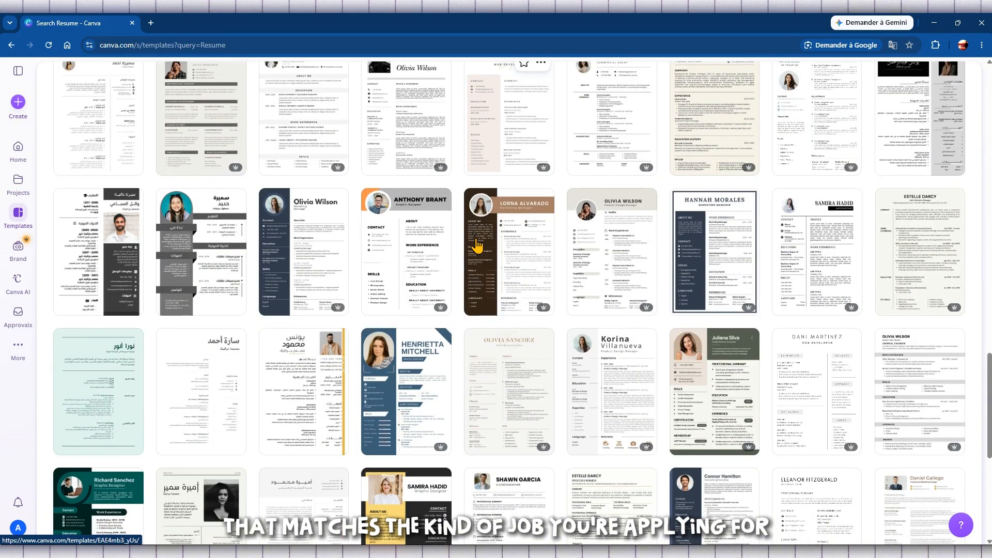
scroll(477, 245, "down", 2)
scroll(476, 245, "down", 3)
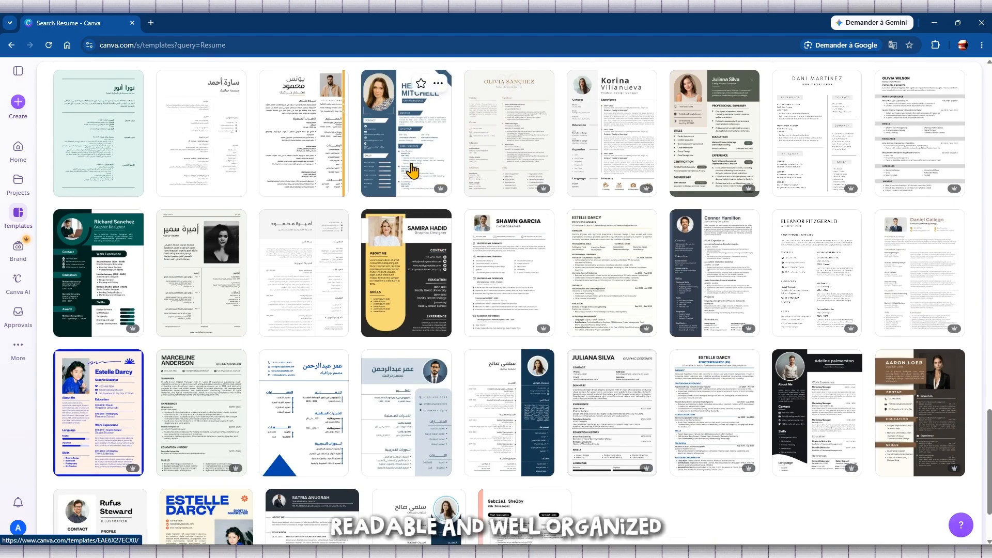
scroll(162, 339, "down", 2)
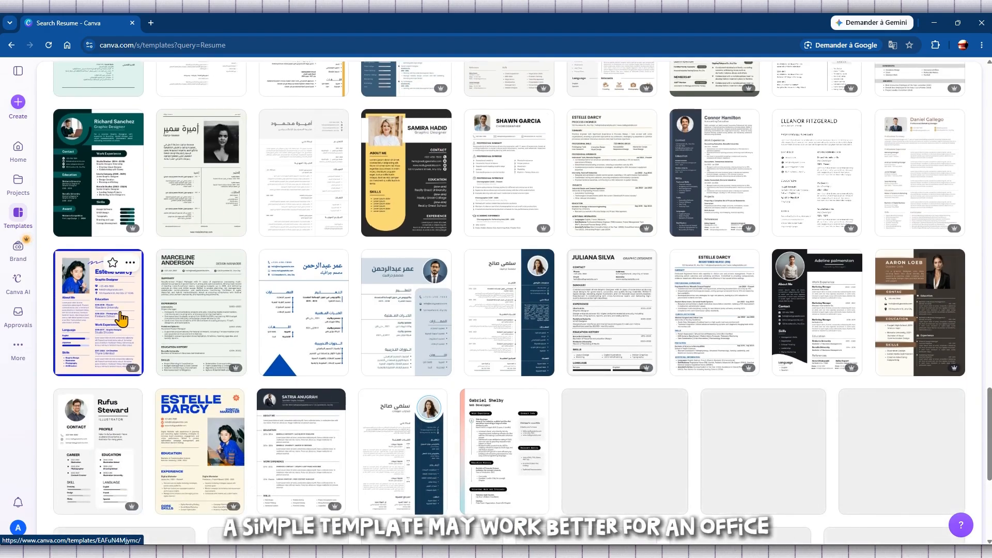
Preview the Blue Cream Modern Resume template and start customizing it as a new design
left_click(116, 316)
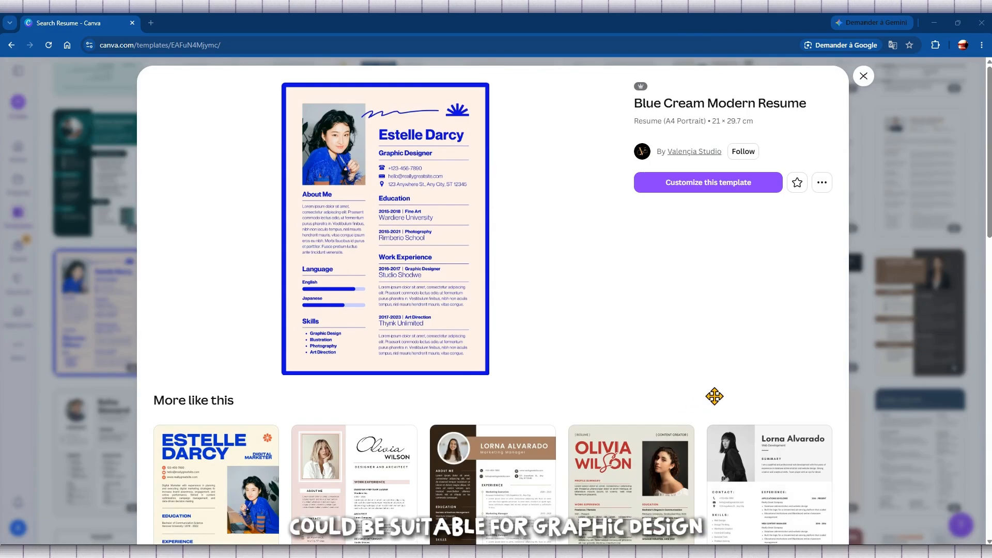
scroll(385, 279, "down", 5)
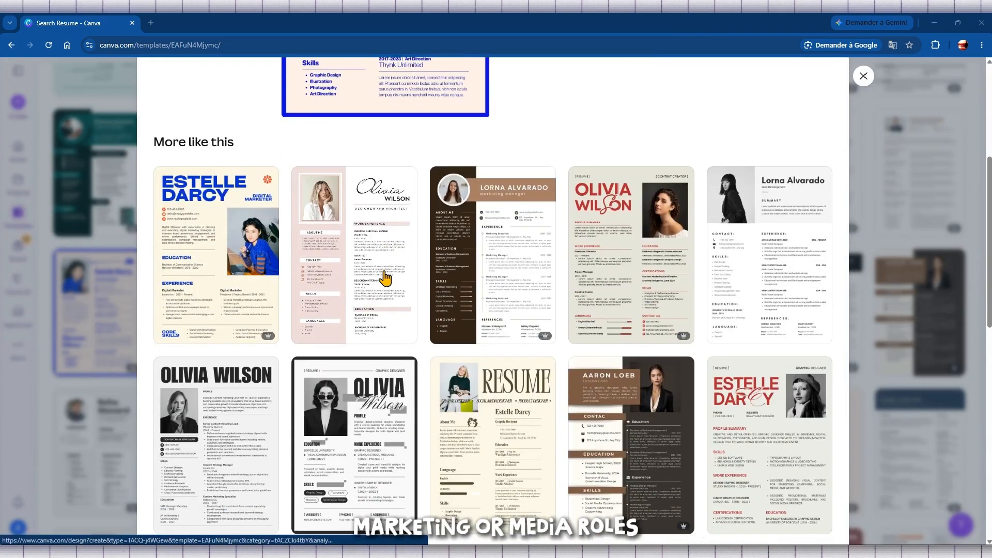
scroll(385, 279, "down", 2)
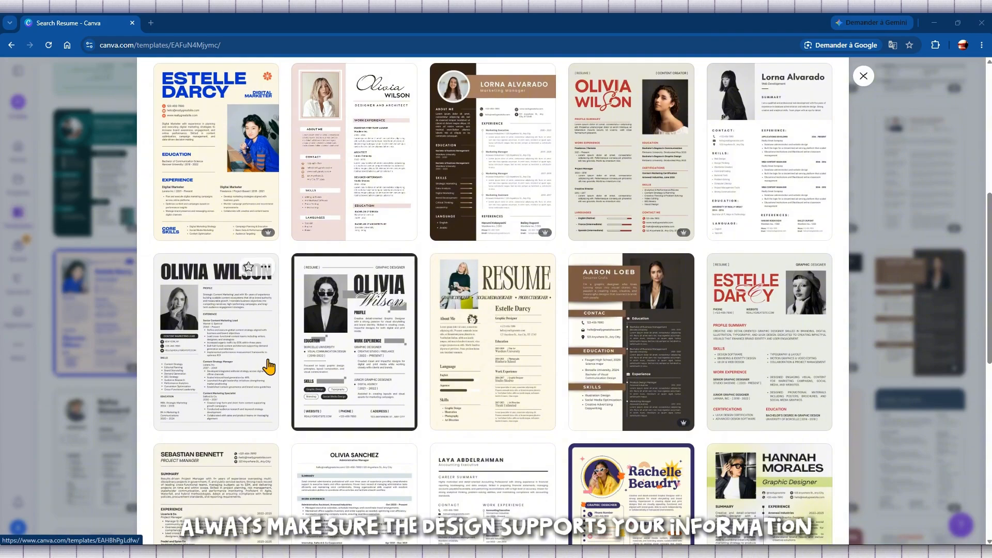
scroll(379, 345, "down", 4)
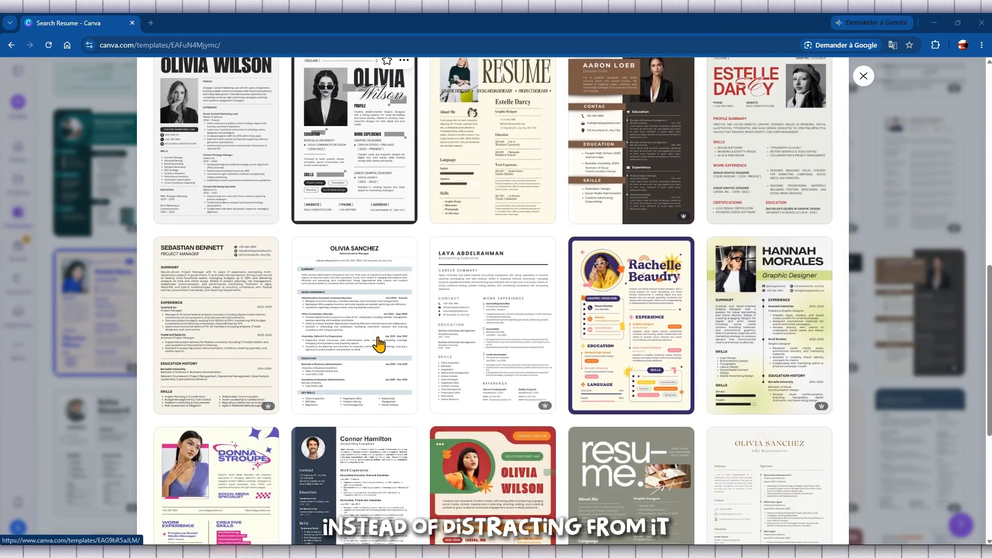
scroll(379, 344, "down", 1)
scroll(380, 344, "down", 1)
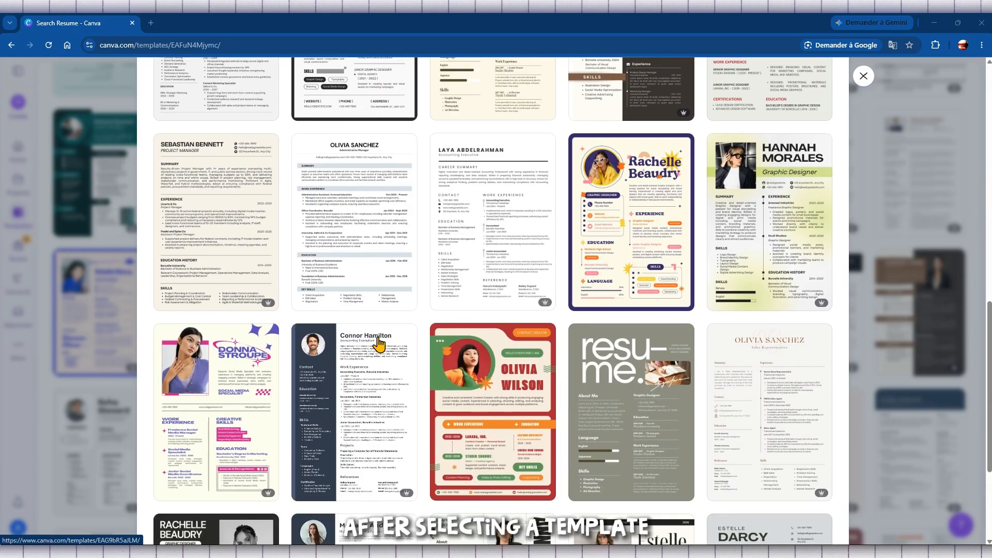
scroll(379, 345, "up", 9)
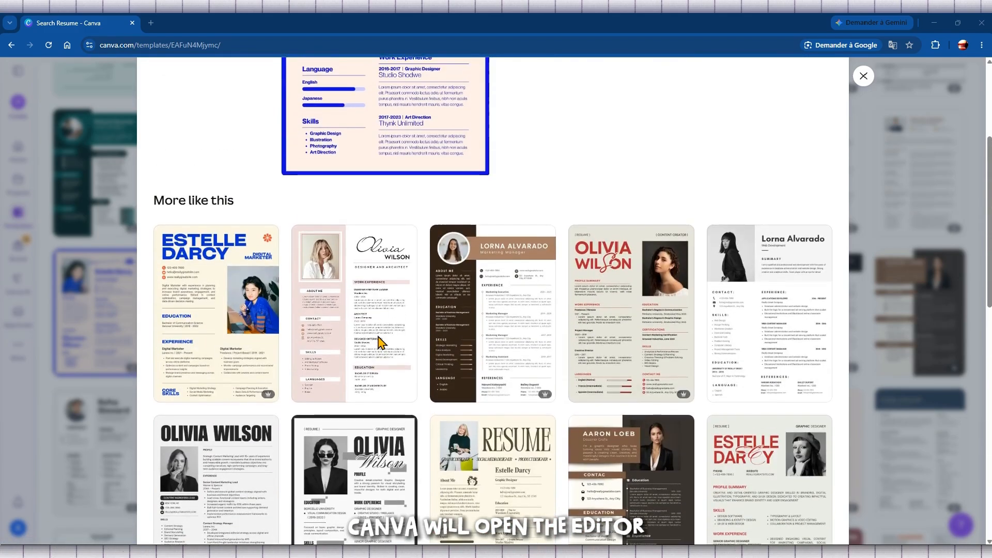
scroll(380, 342, "up", 4)
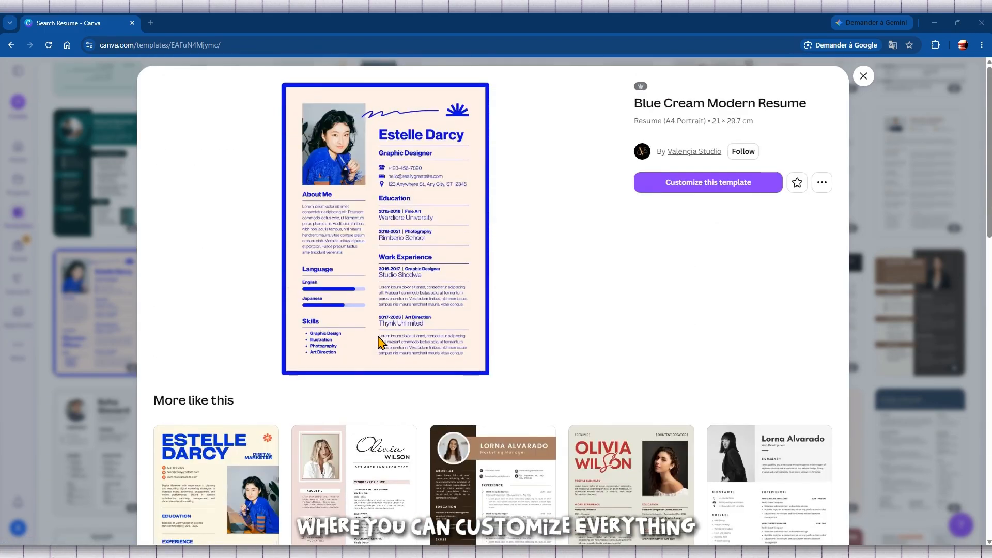
left_click(734, 190)
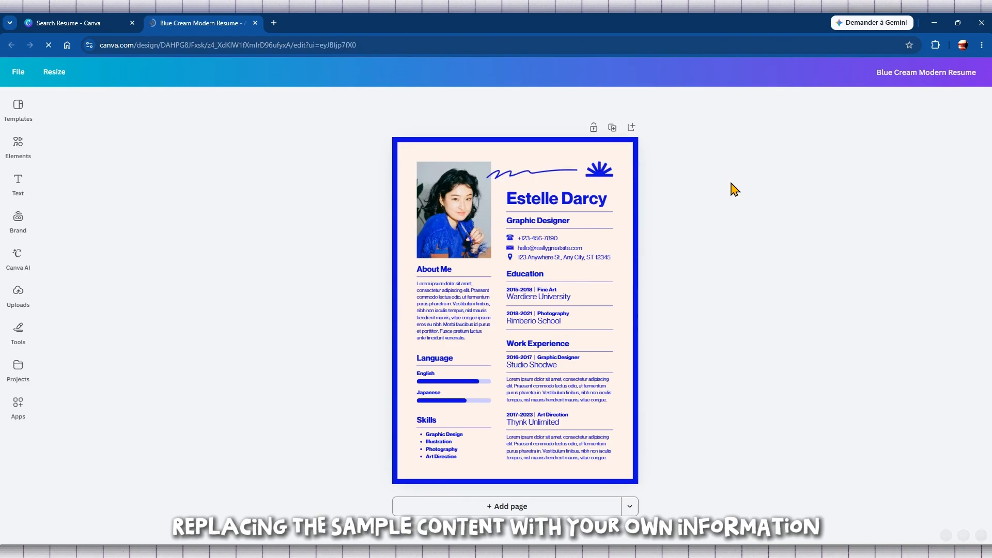
Change the resume's name heading from Estelle Darcy to TUTORLY
left_click(548, 209)
left_click(547, 205)
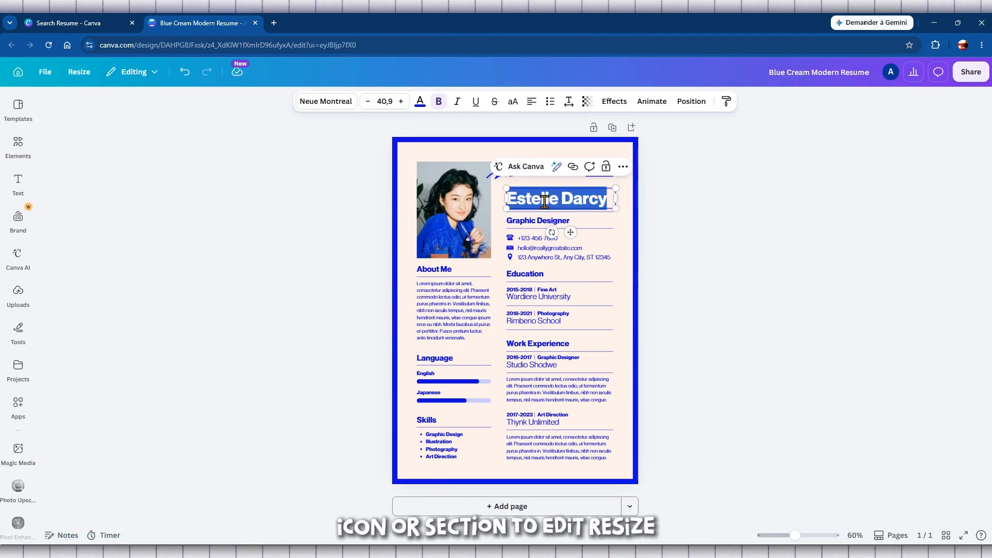
type("TUTORLY")
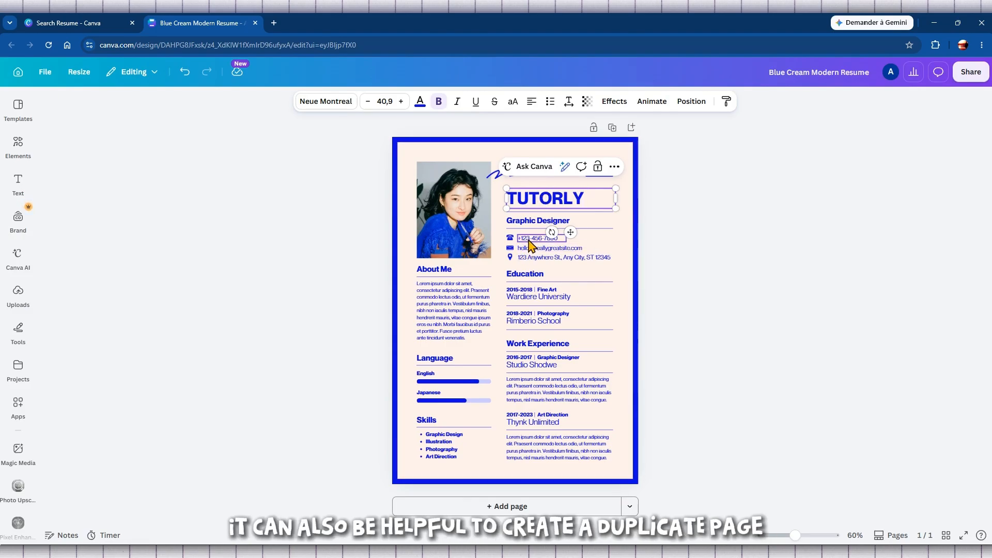
left_click(756, 298)
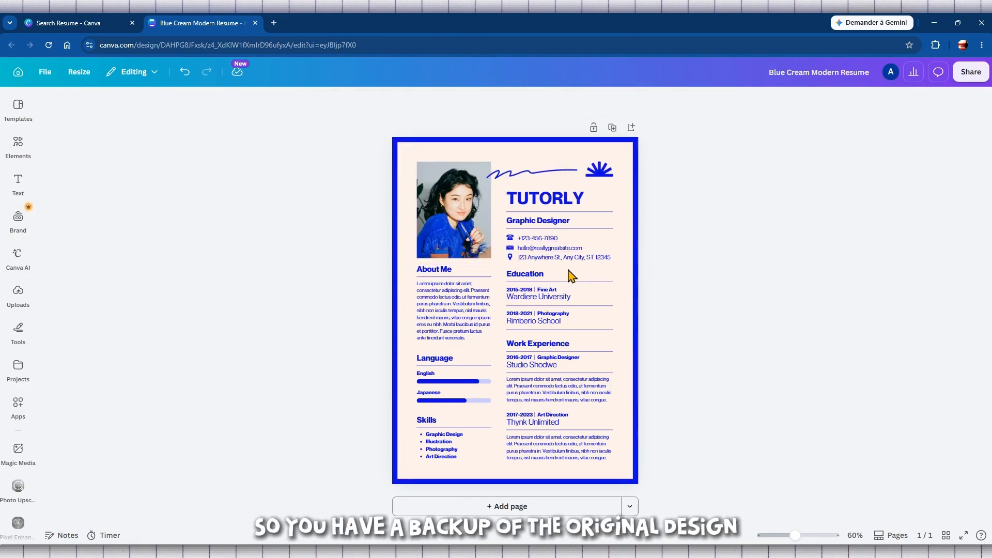
Clear the About Me lorem ipsum and type two lines of placeholder text
double_click(435, 296)
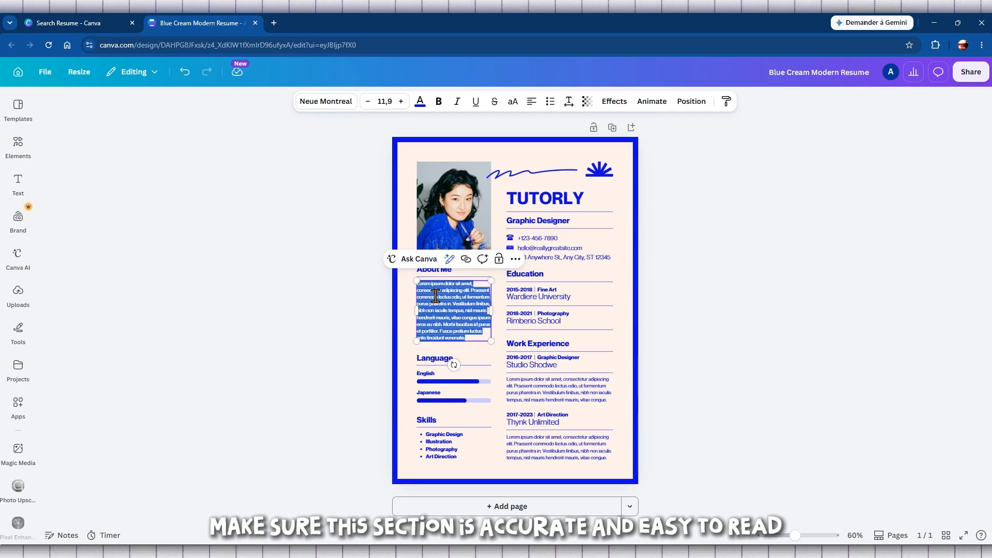
key("BackSpace")
type("LMLJJ")
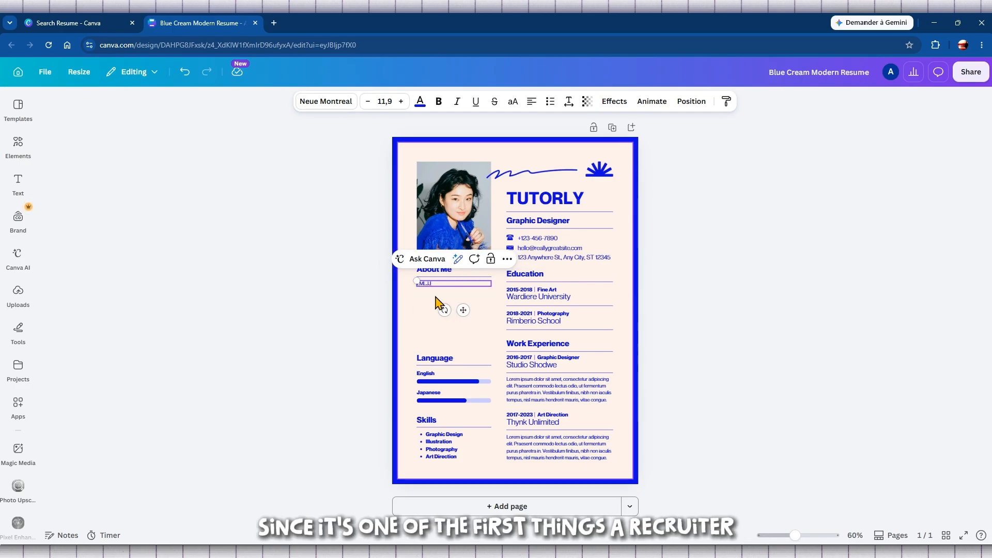
type("JHY LMMO")
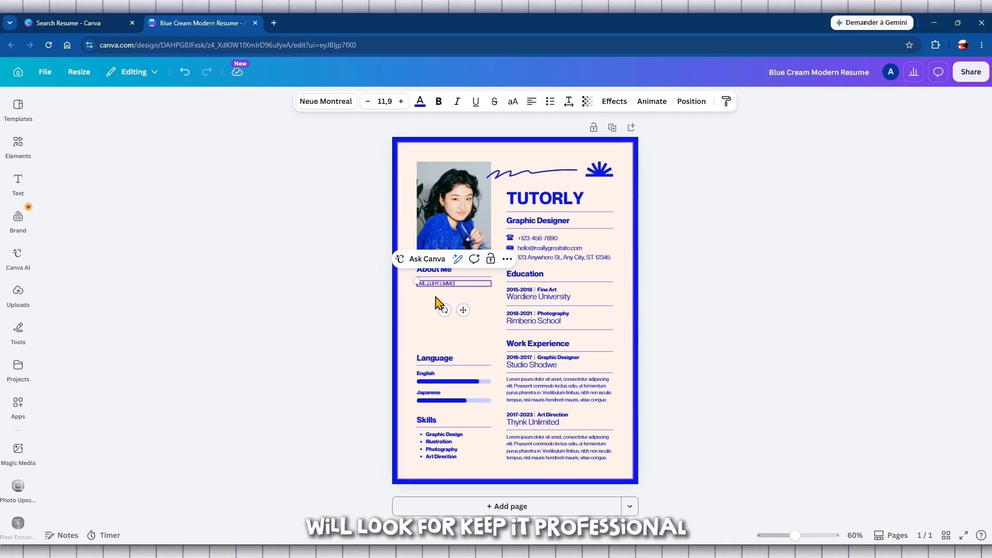
type("OIJ NN NHH")
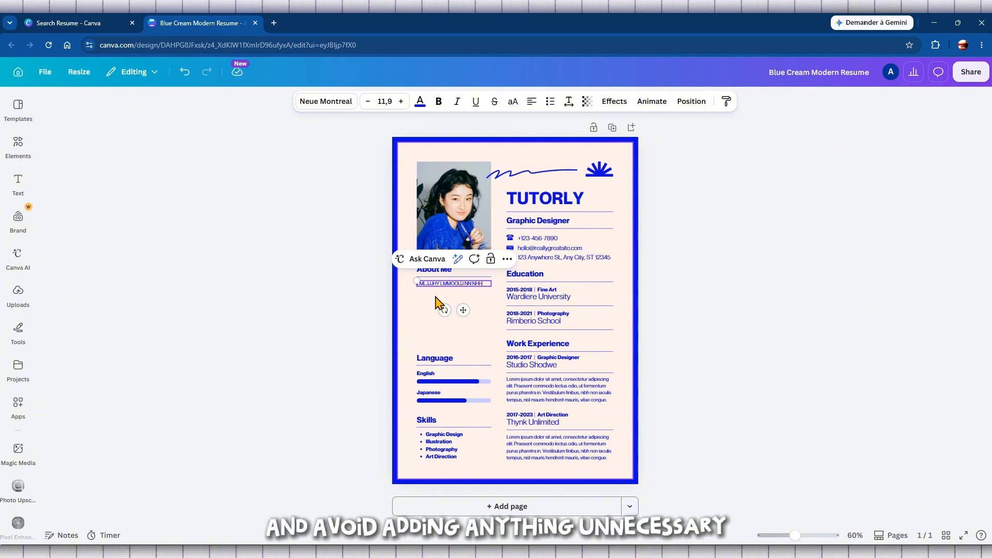
type(" NJ")
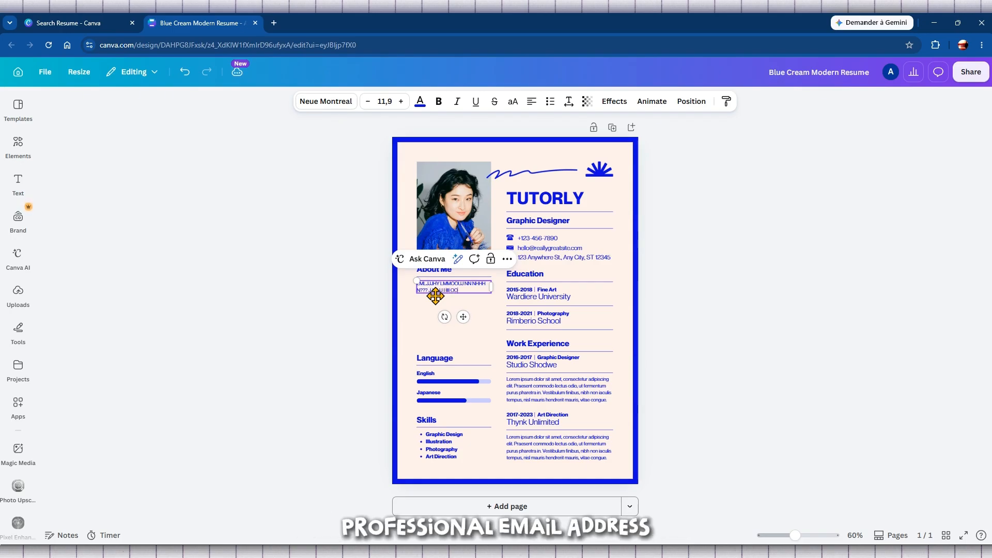
type("KKKG")
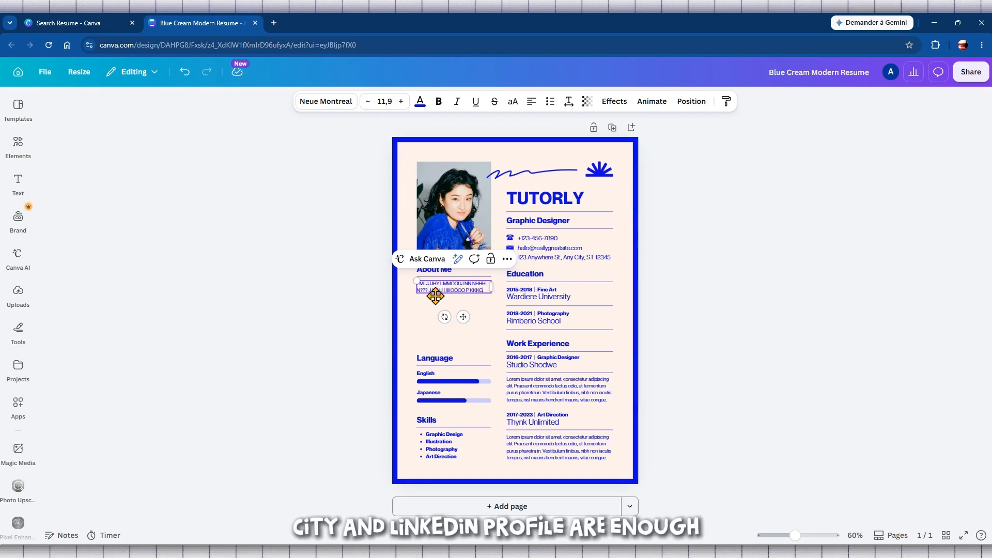
type("UJJJJJJ")
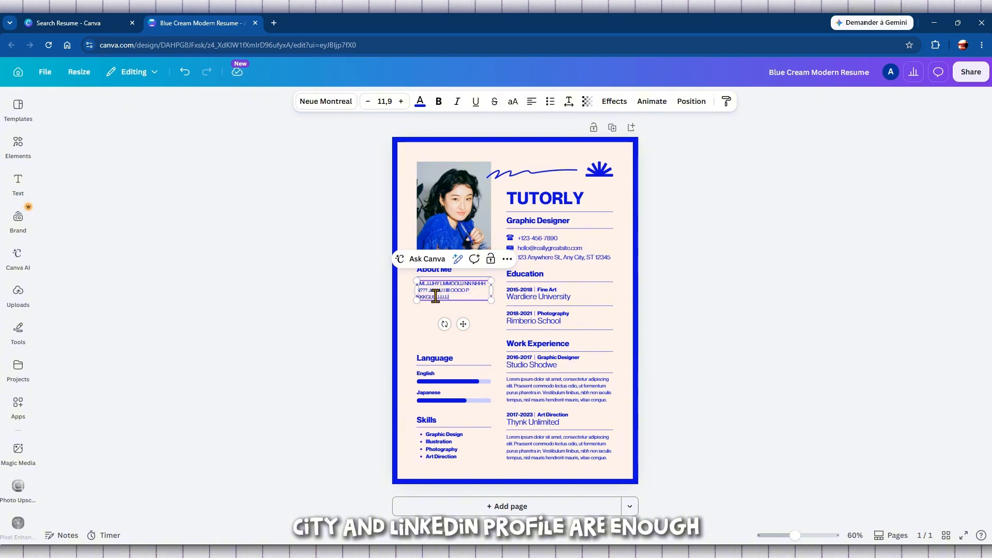
type("JJJJJJJJJJJJJJJJJJJJJJJJJJJJJJJJJJJJJJJJJJJ")
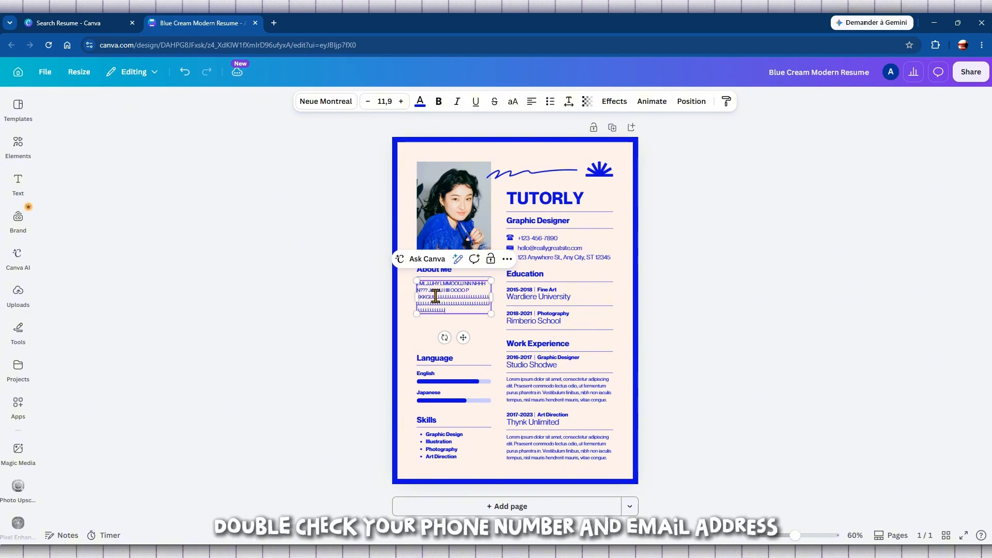
type("JJJJJJJJJJJJJJJJJJJJJJJJJJJJJJJJJ")
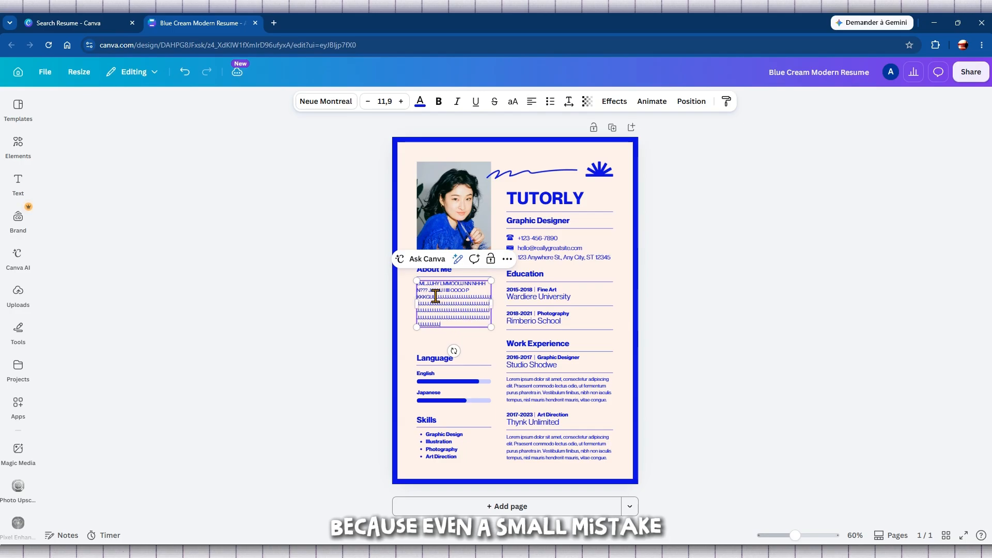
Replace the sample contact e-mail with the new TUTORLY e-mail address
double_click(572, 247)
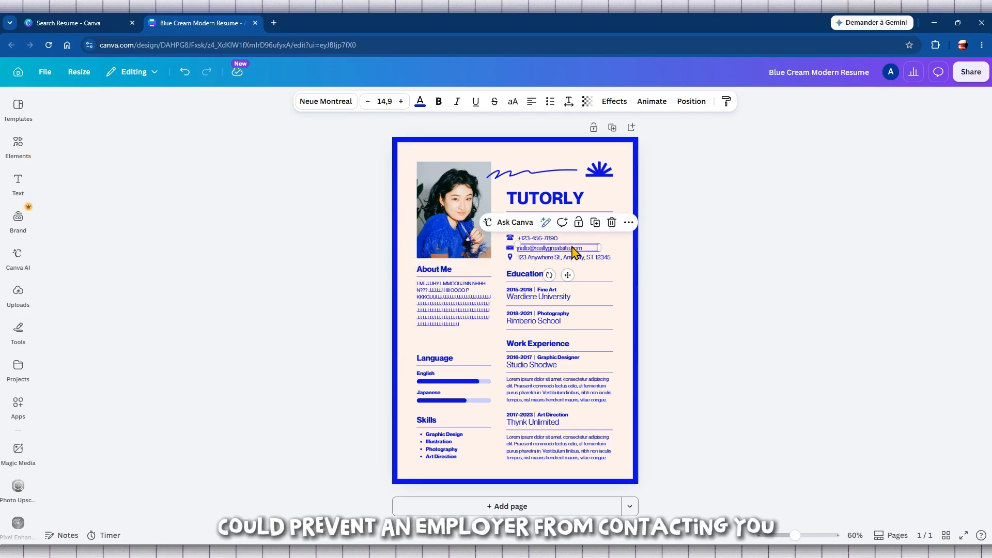
key("BackSpace")
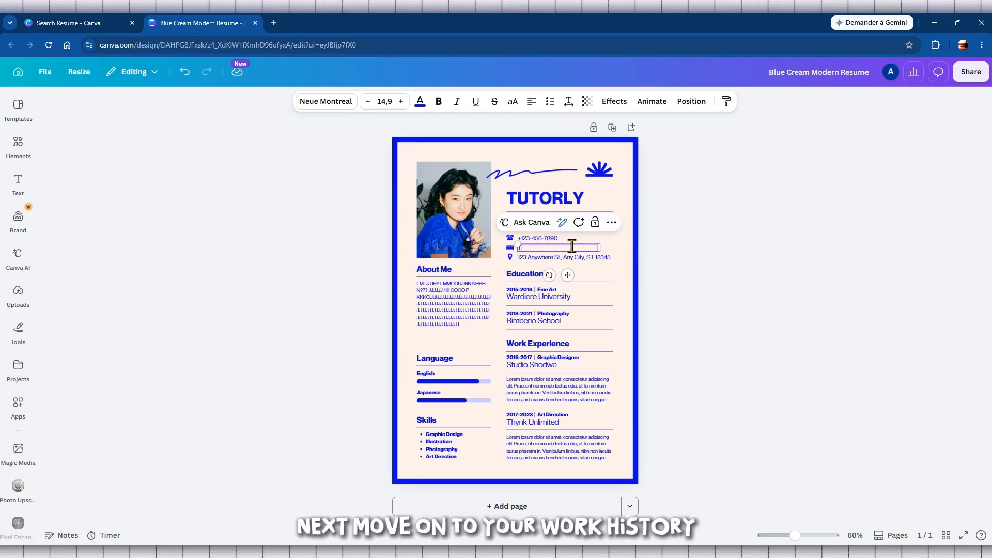
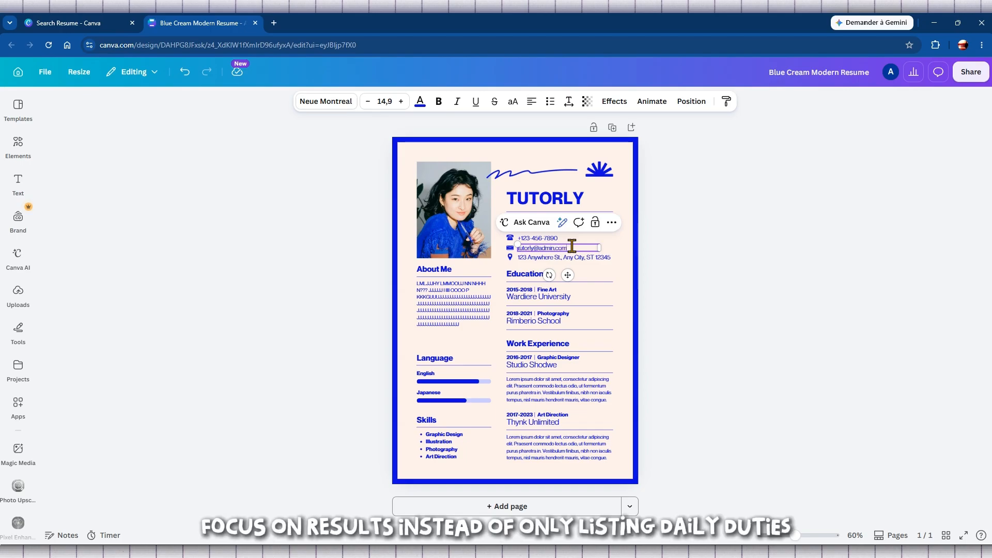
left_click(571, 258)
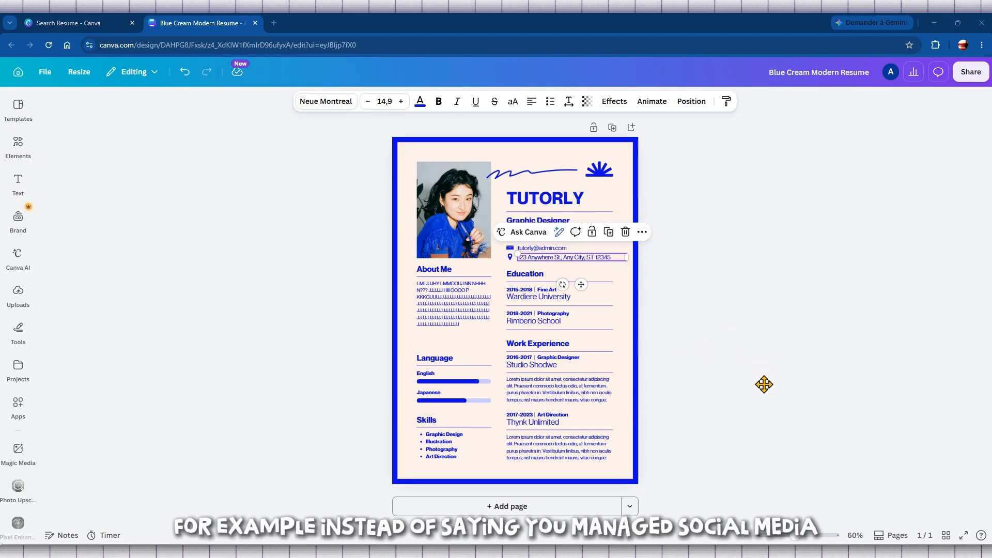
Zoom the page in slightly and retype the Studio Shodwe employer as 'Youtube Studio'
left_click_drag(796, 538, 800, 537)
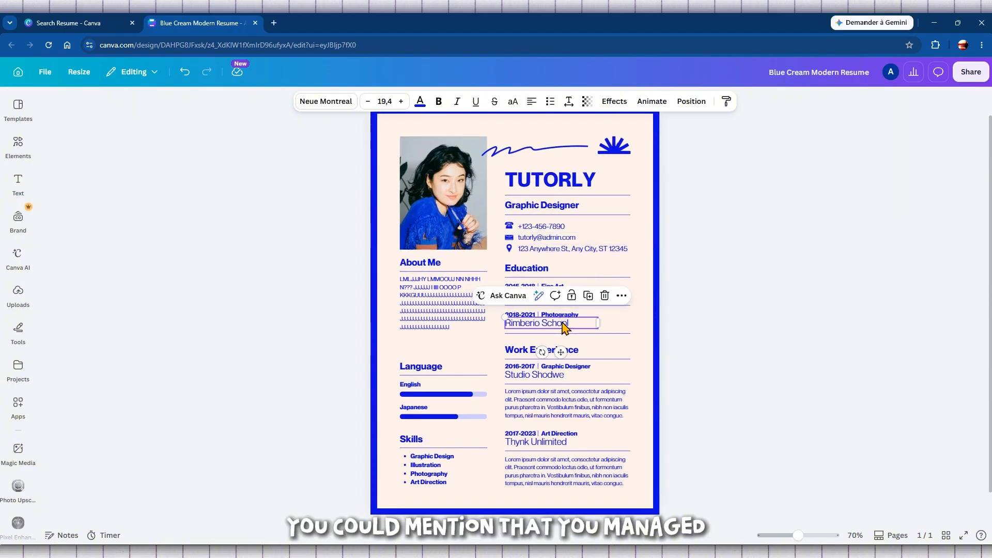
left_click(269, 296)
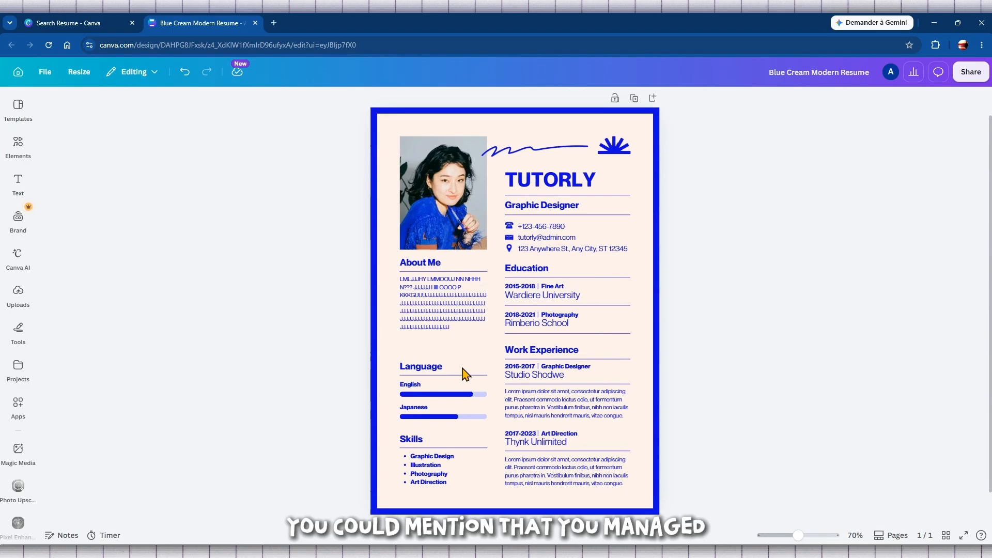
left_click(551, 377)
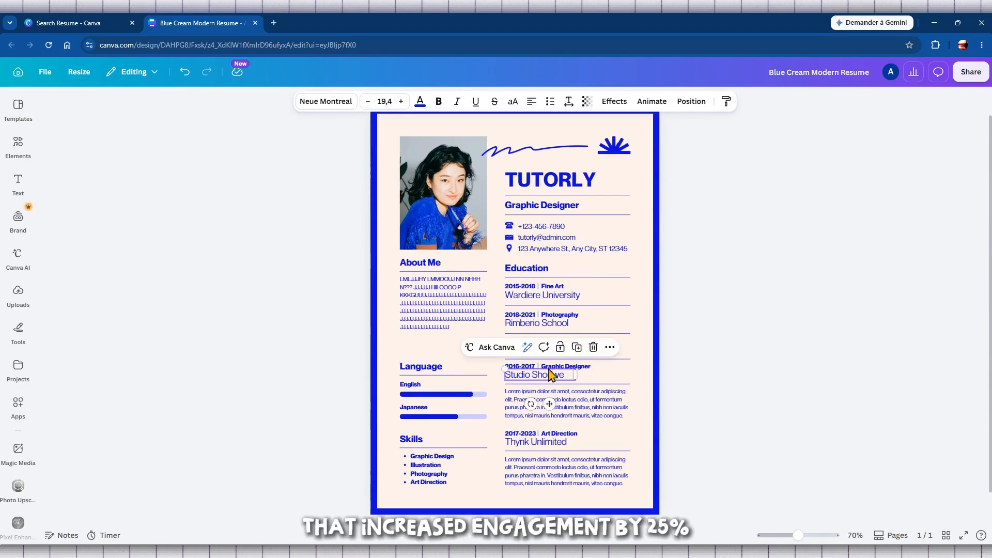
double_click(566, 367)
left_click(535, 374)
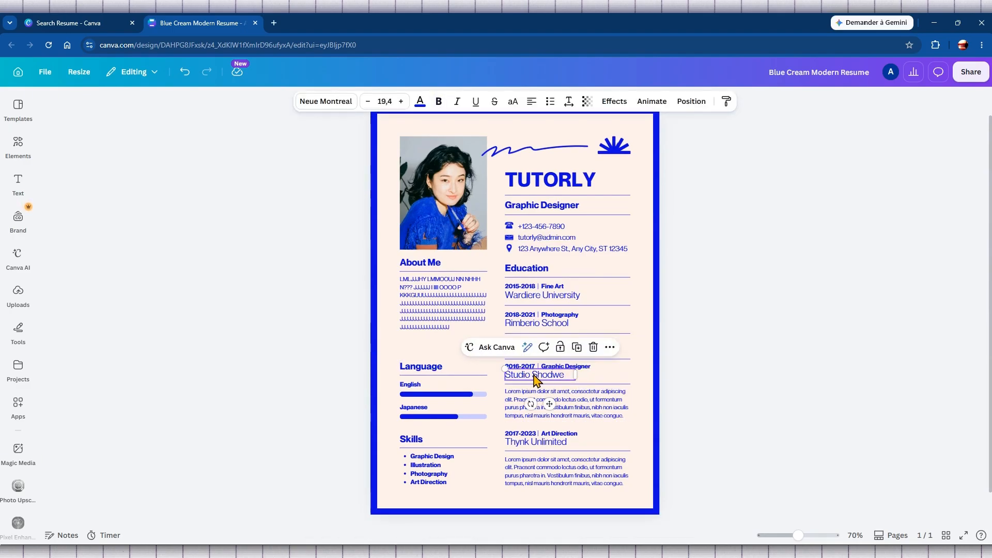
double_click(538, 378)
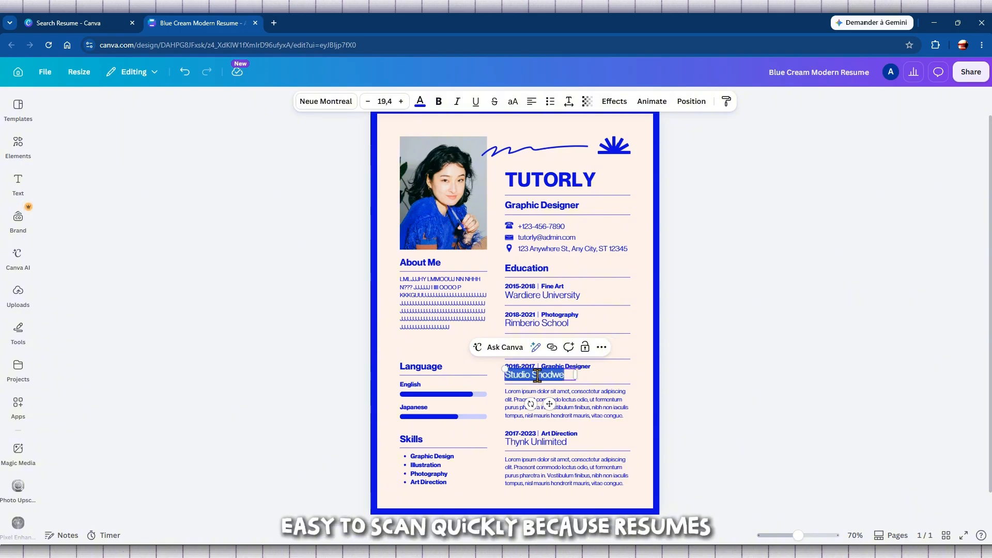
type("Yout")
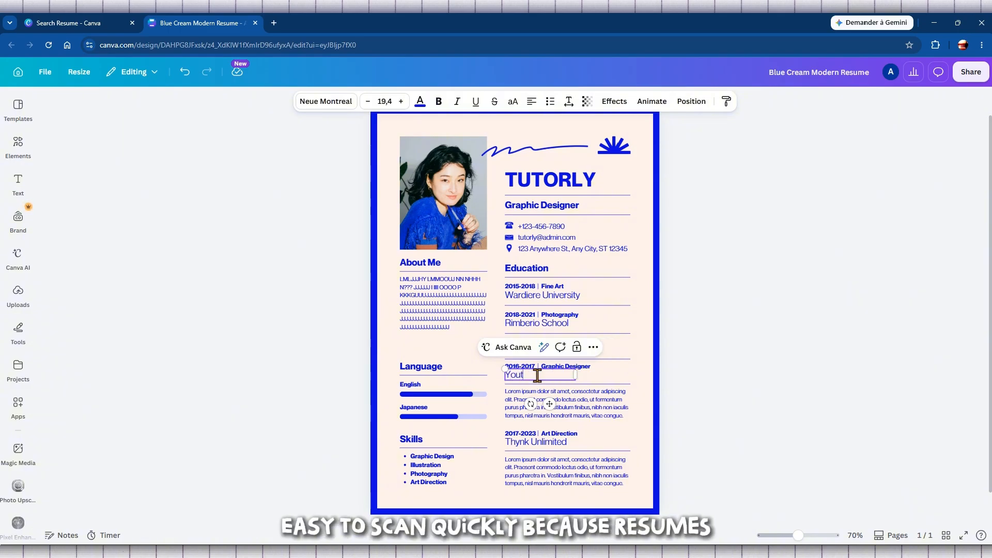
type("ube S")
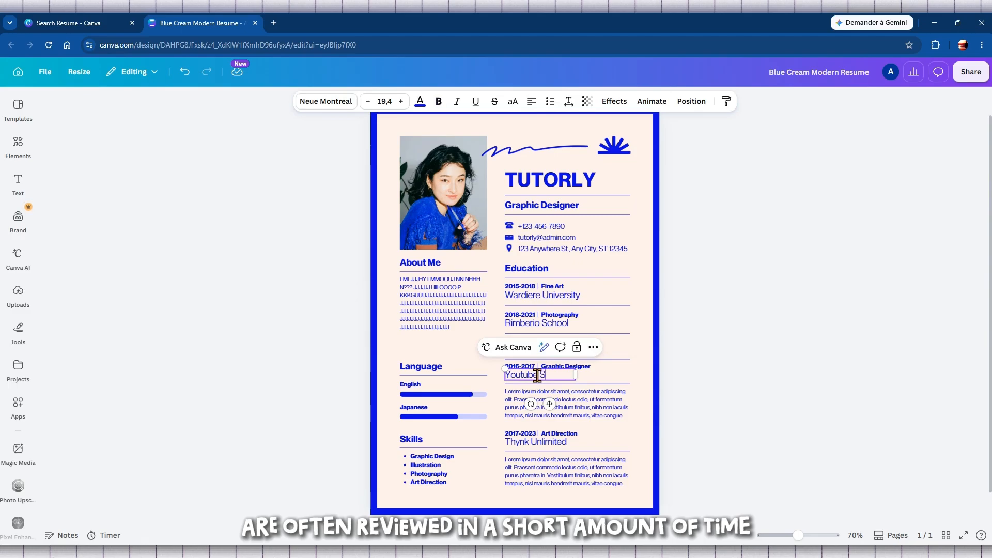
type("tudi")
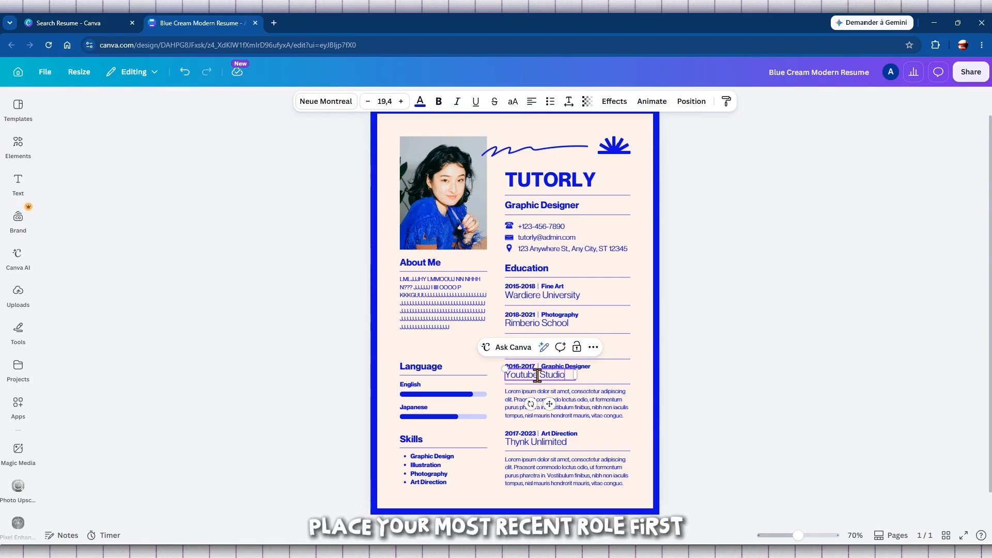
type("o")
Replace the Japanese language label with French
left_click(728, 377)
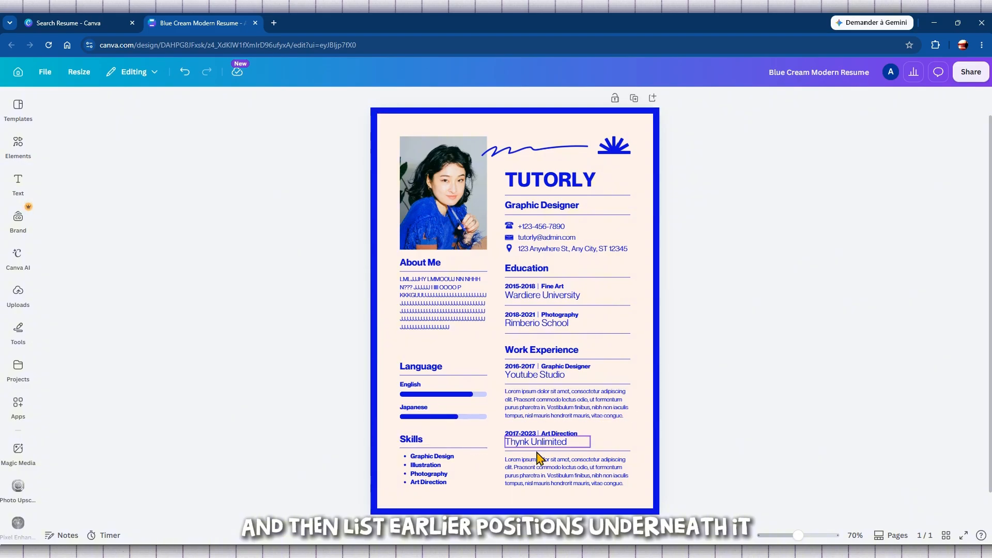
double_click(420, 408)
type("French")
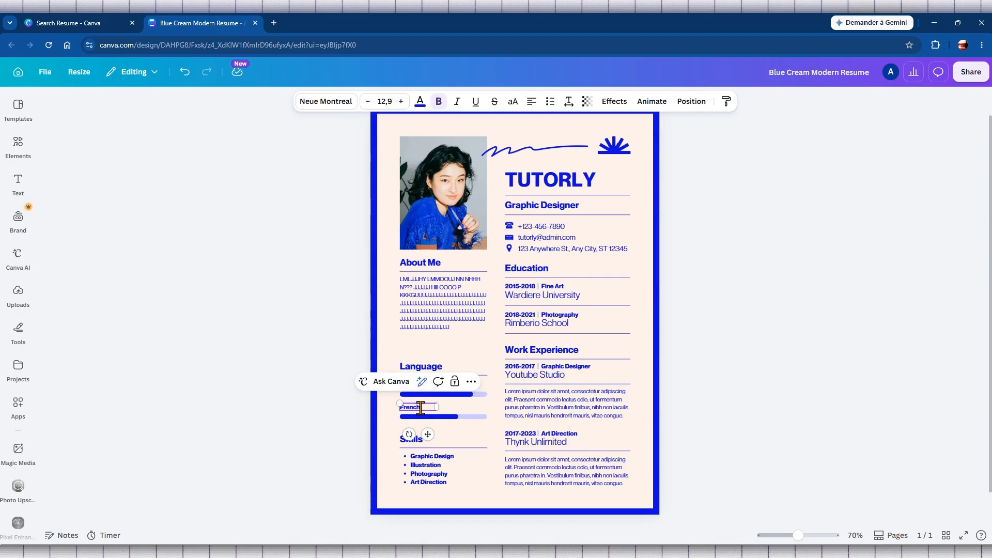
left_click(314, 414)
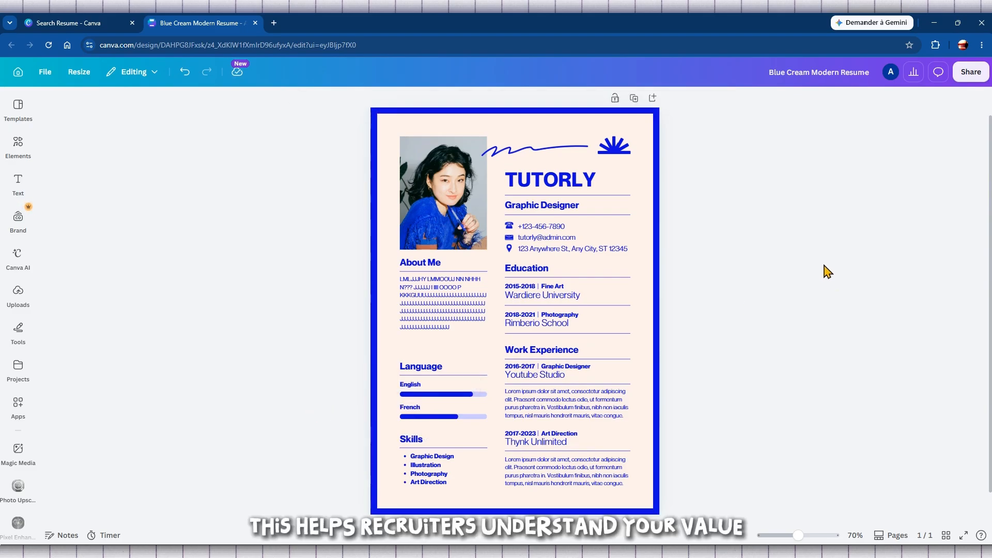
Overwrite the Youtube Studio job's lorem ipsum with four lines of 'm' placeholder text
double_click(567, 408)
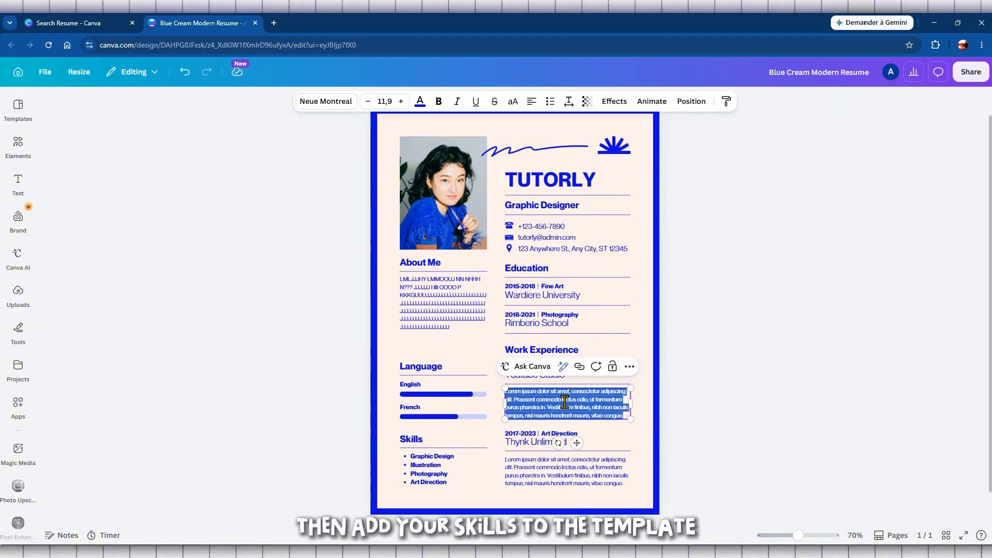
type("mmmmmmmmmmmmmmmmmmmmmmmmmmmmmmmmmmmmmmmmmmmmmmmmmmmm")
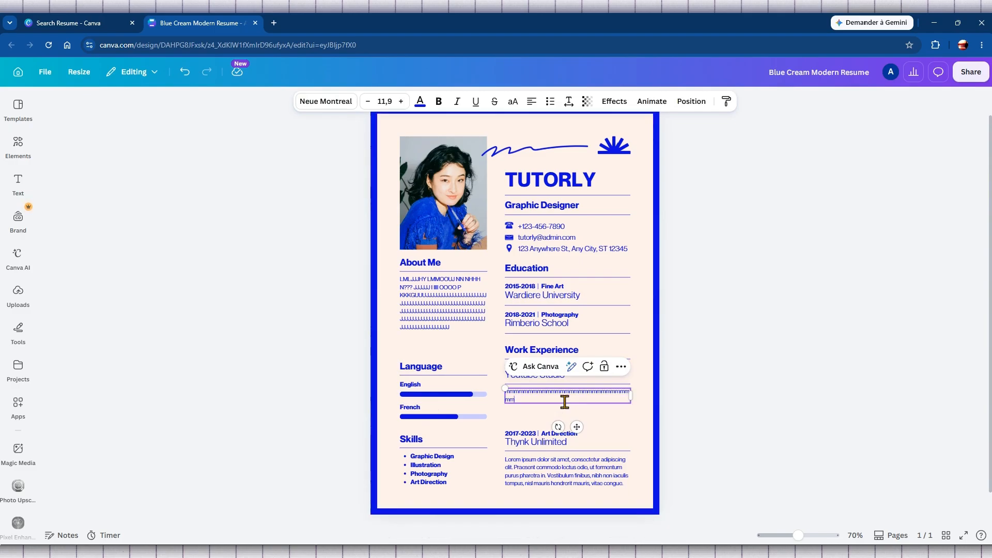
type("mmmmmmmmmmmmmmmmmmmmmmmmmmmmmmmmmmmmmmmmmmmmmmmmmmmmmmm")
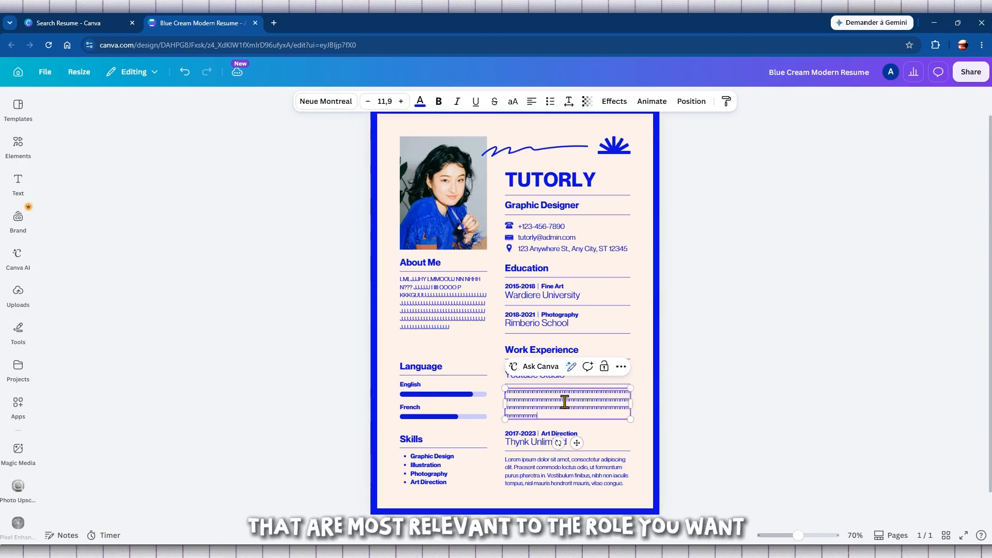
type("mmmmmmmmmmmmmmmmmmmmmmmm")
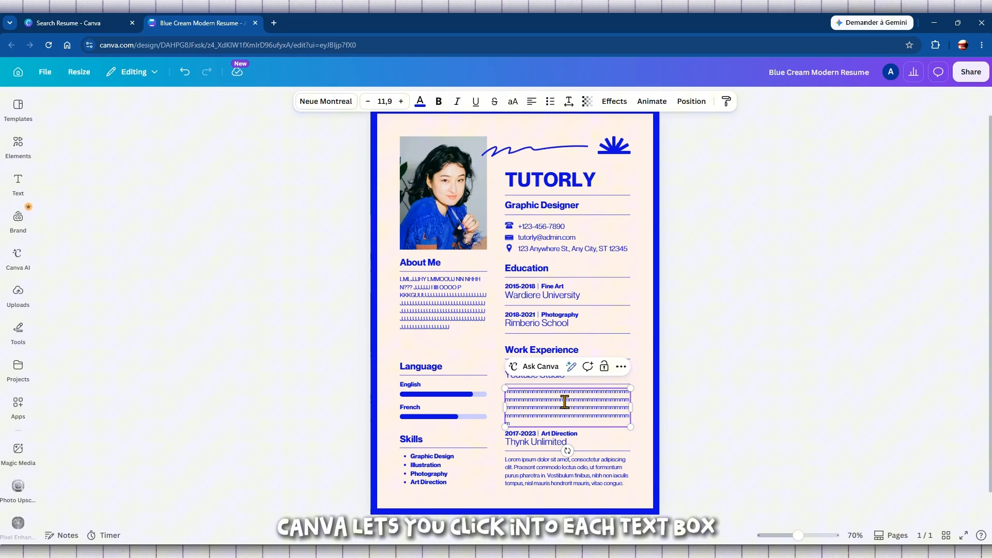
key("BackSpace")
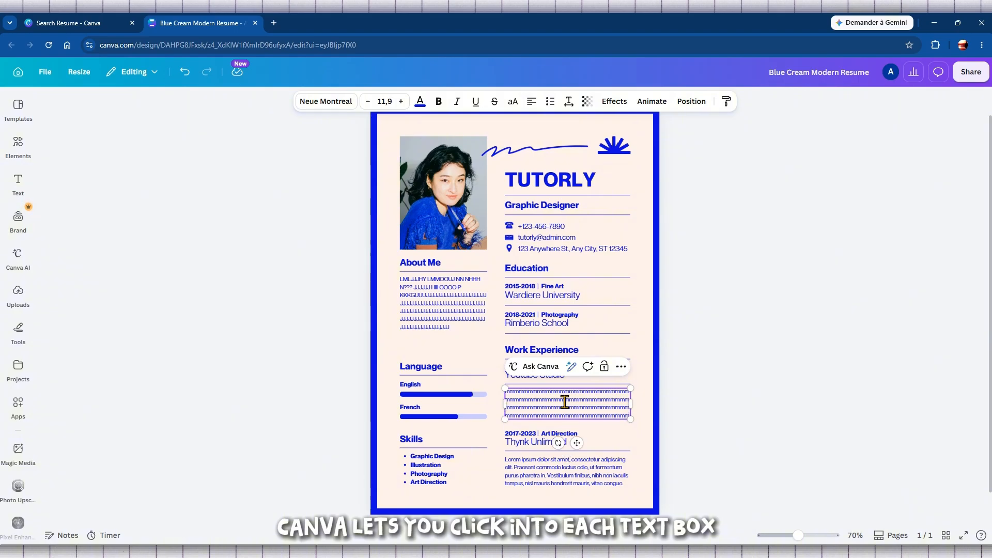
type("mmmmmmmmmmmmmmmmmmmmmmmmmmmmmmmm")
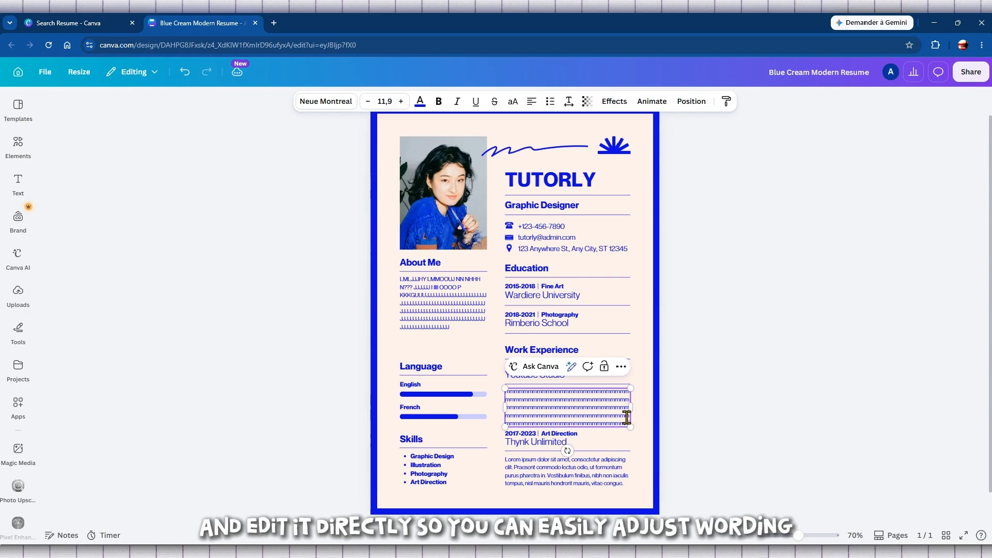
left_click(786, 448)
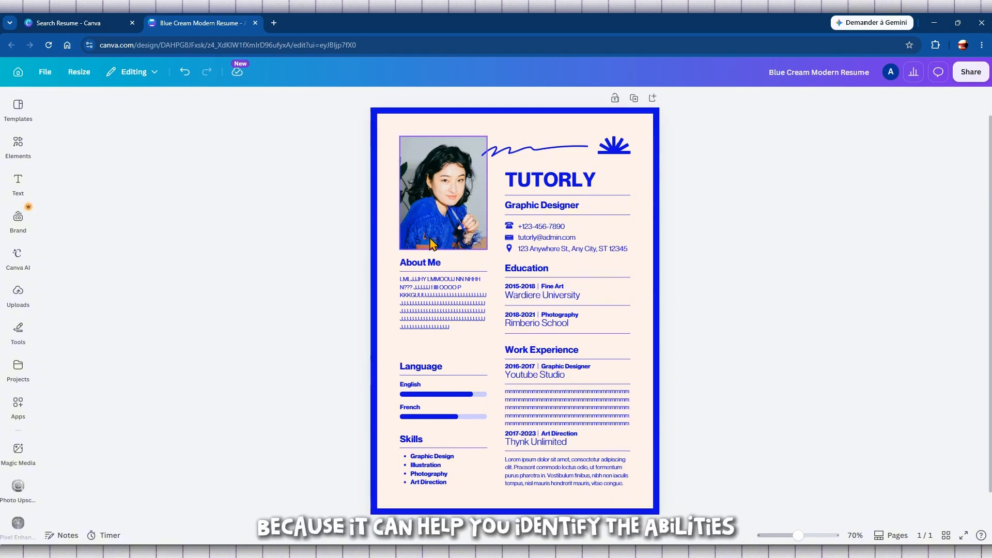
Delete the sample portrait image while keeping its empty photo frame
left_click(423, 215)
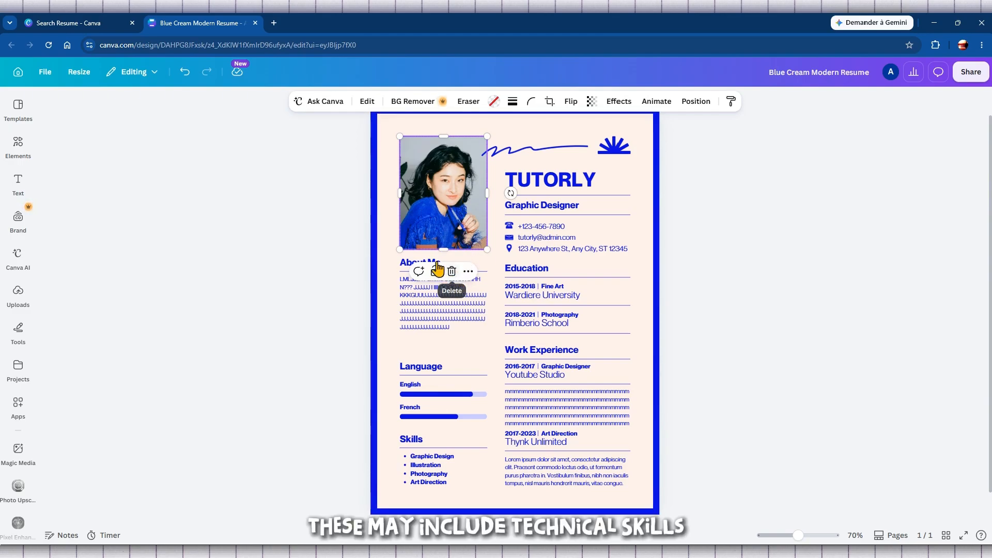
right_click(435, 186)
left_click(435, 186)
left_click(442, 190)
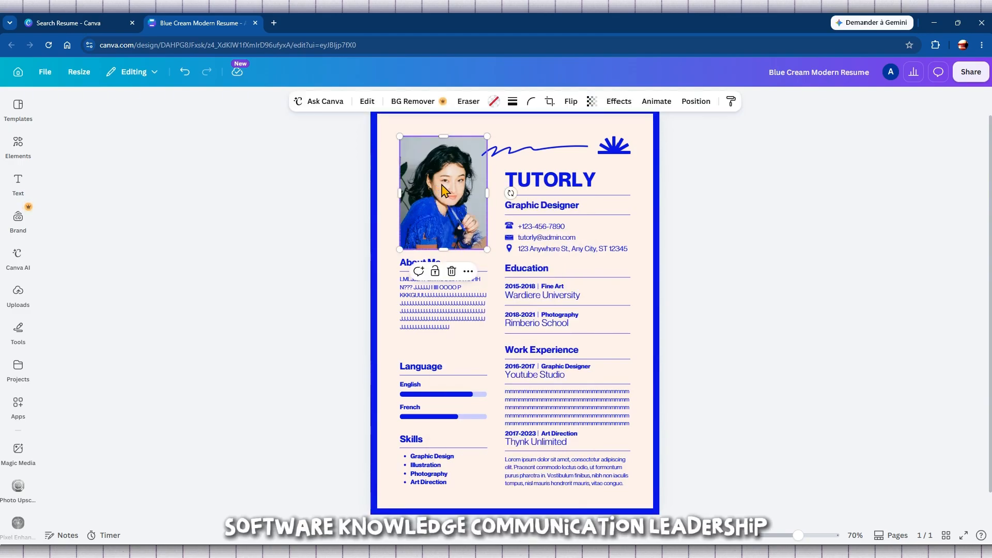
left_click(452, 273)
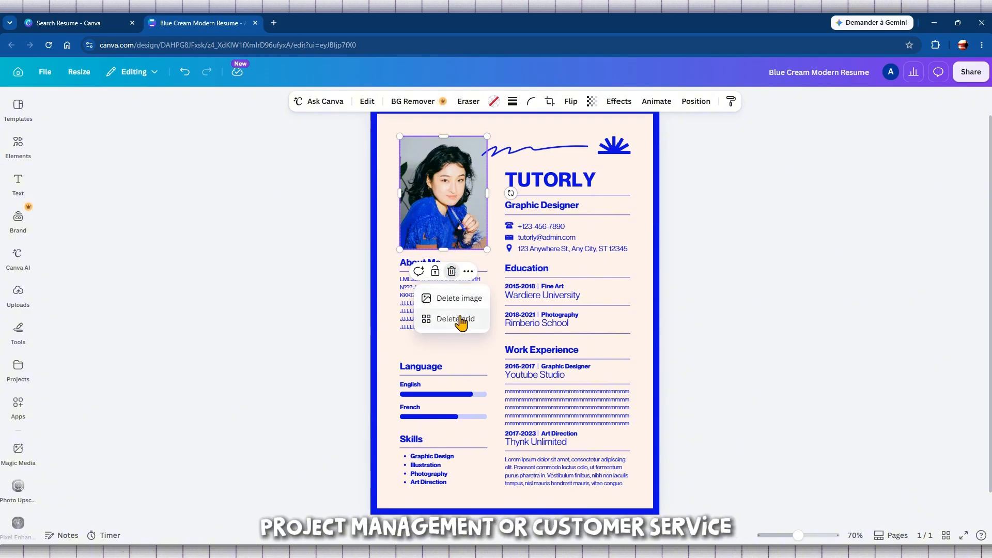
left_click(460, 299)
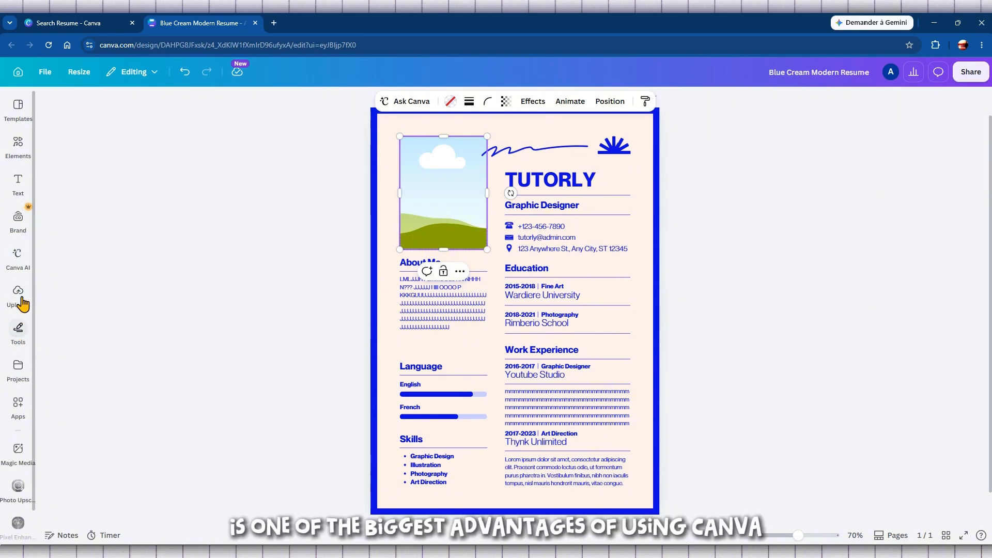
Drag the flowers-and-coffee stock photo from Elements > Photos into the resume's photo frame, replacing the placeholder
left_click(18, 143)
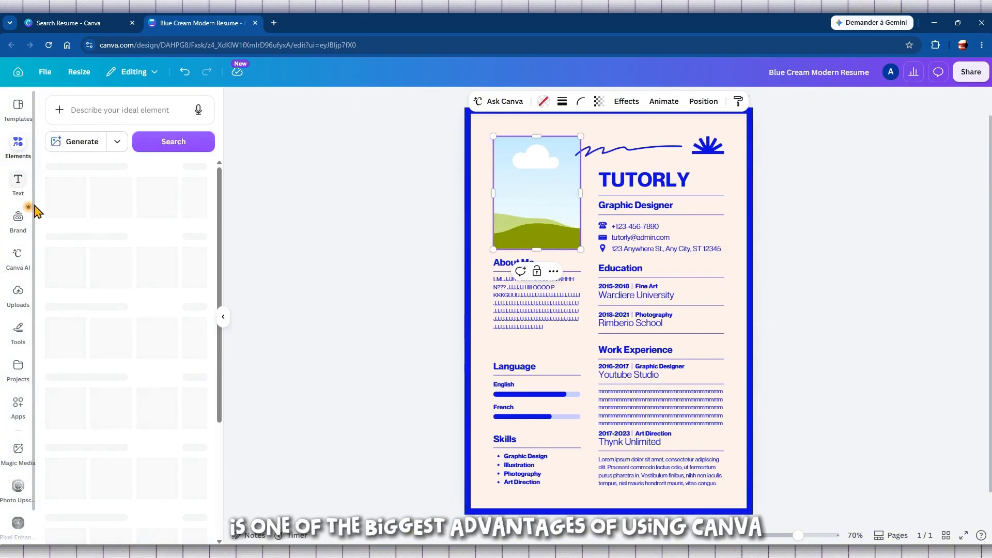
left_click(77, 398)
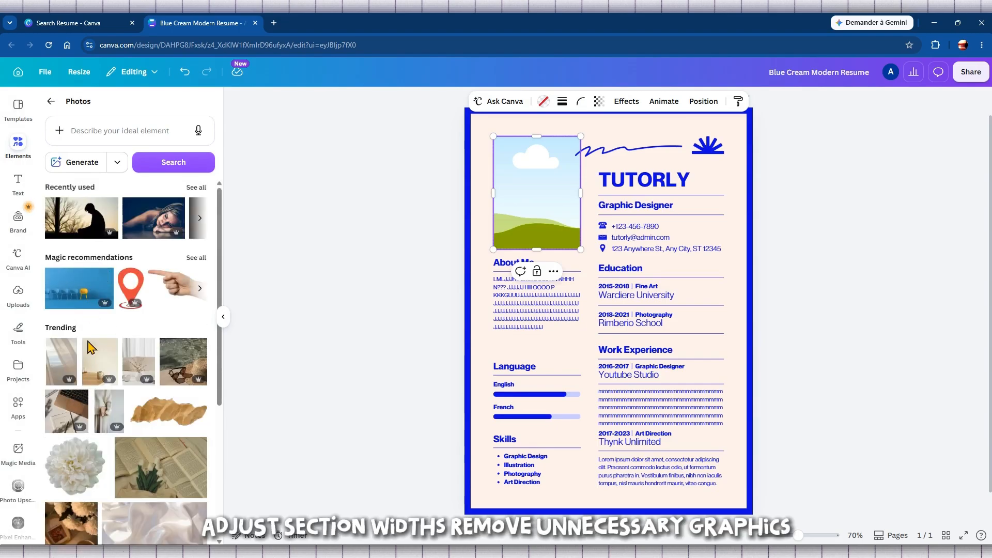
scroll(91, 348, "down", 3)
left_click_drag(71, 383, 519, 224)
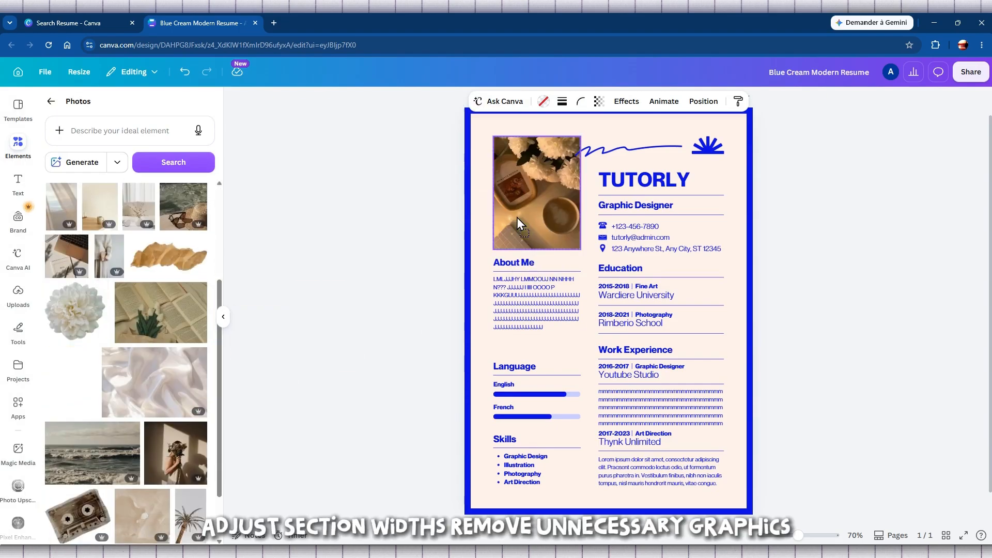
left_click(367, 262)
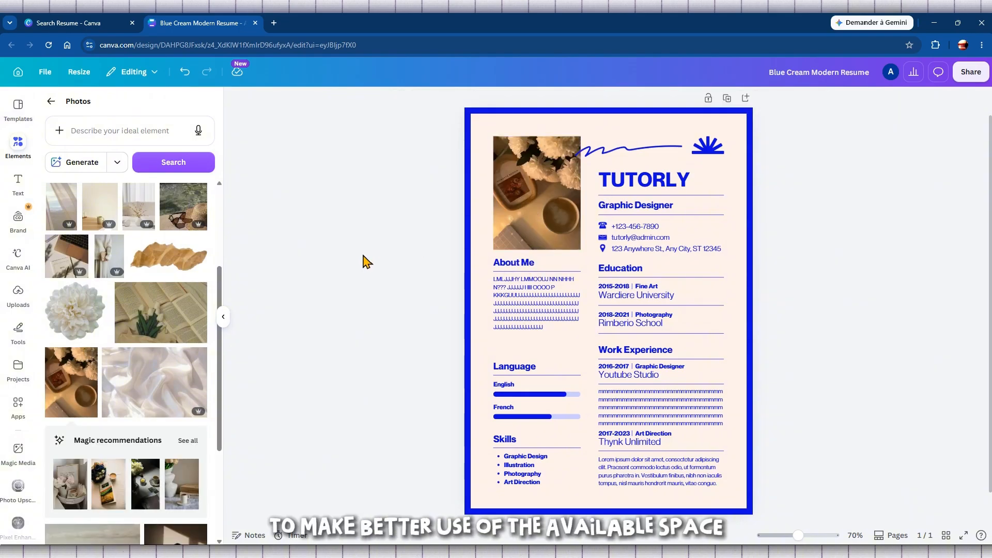
left_click(224, 317)
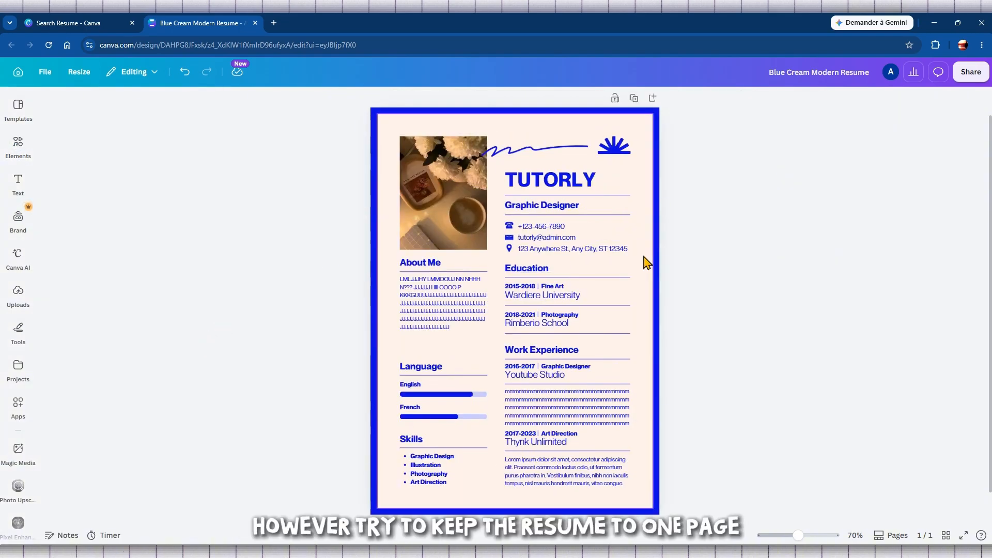
scroll(584, 262, "down", 1)
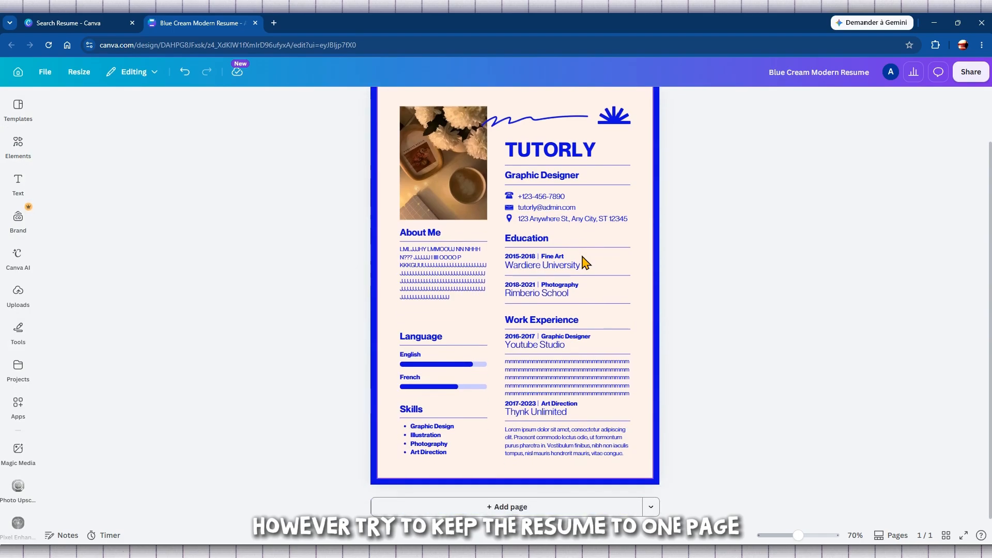
scroll(522, 259, "up", 1)
scroll(518, 253, "down", 1)
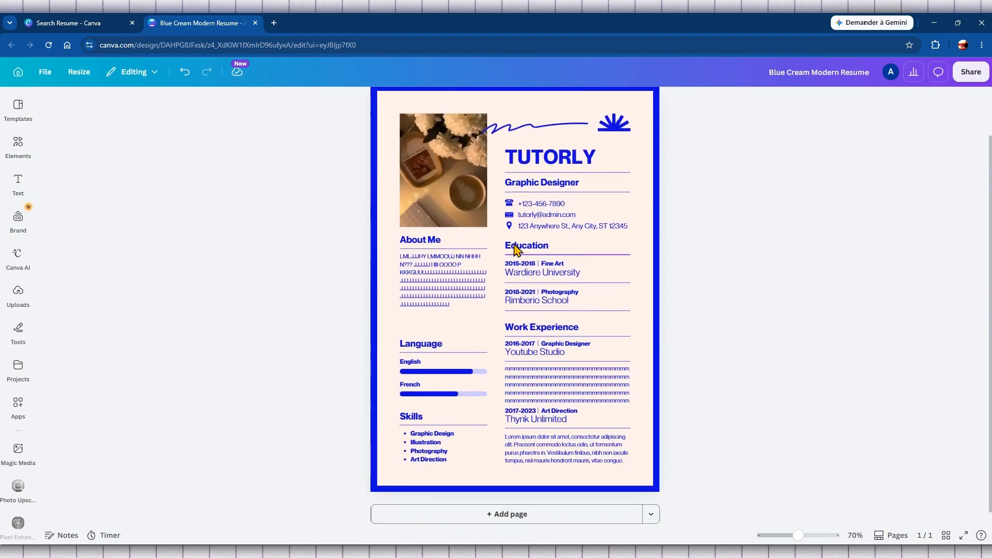
scroll(178, 163, "up", 1)
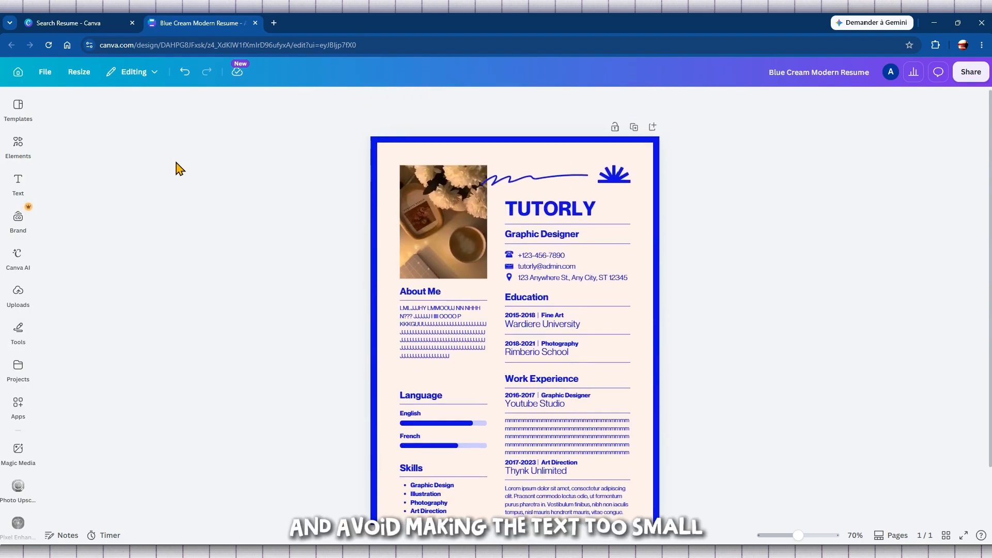
scroll(179, 169, "down", 1)
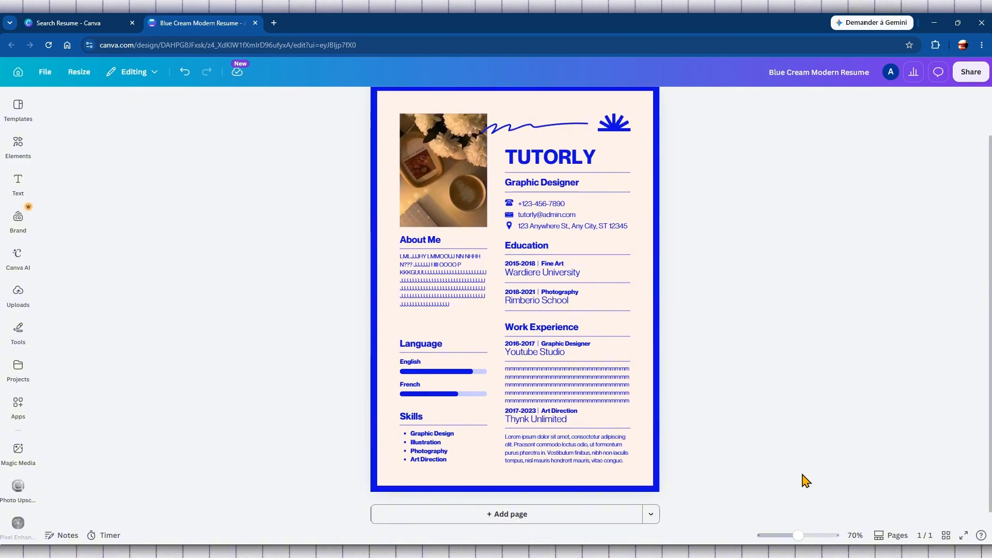
mouse_move(798, 536)
left_mouse_down()
mouse_move(811, 537)
mouse_move(795, 538)
left_mouse_up()
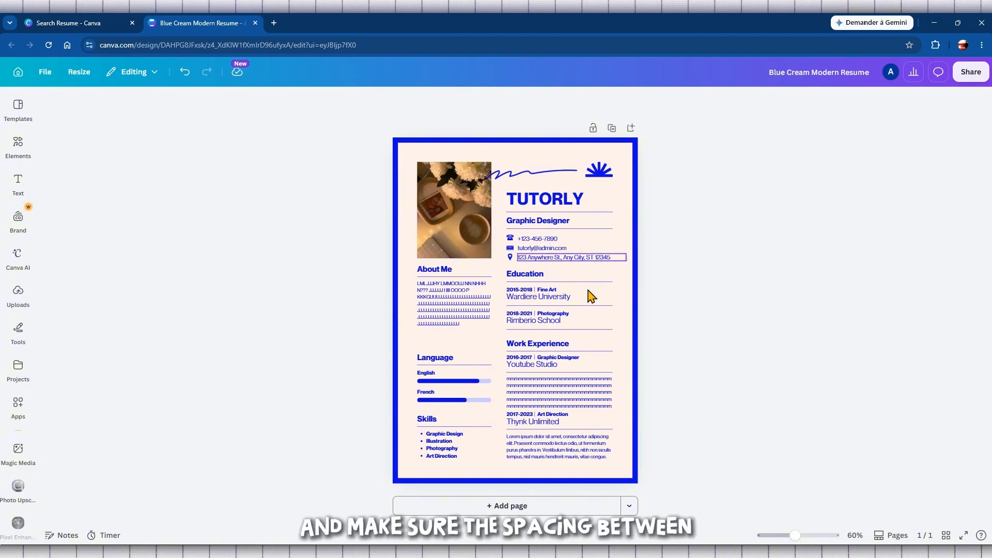
Open the White & Gray Modern Minimalist Graphic Designer CV template in a new tab, then return to the TUTORLY resume
left_click(53, 25)
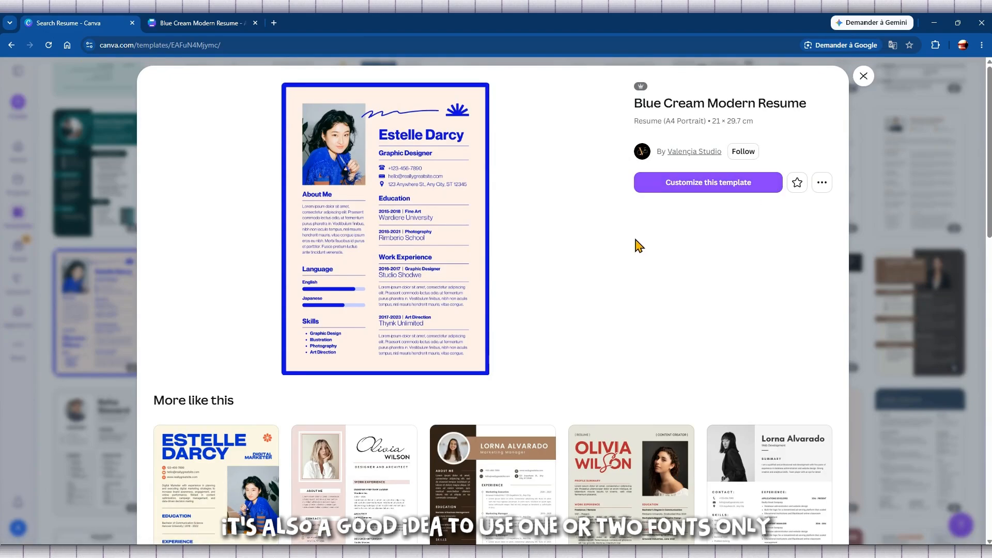
scroll(633, 240, "down", 6)
scroll(628, 235, "down", 1)
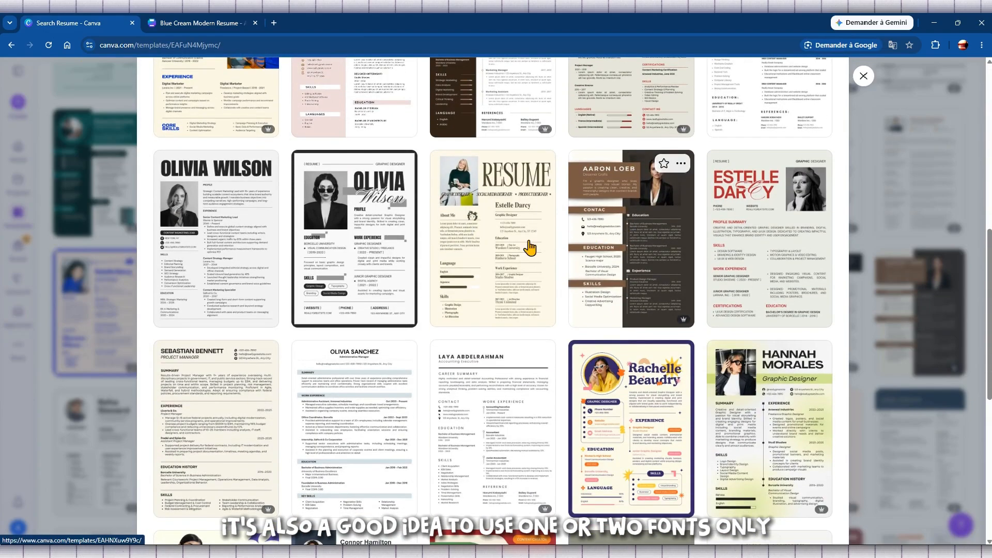
left_click(370, 261)
left_click(707, 195)
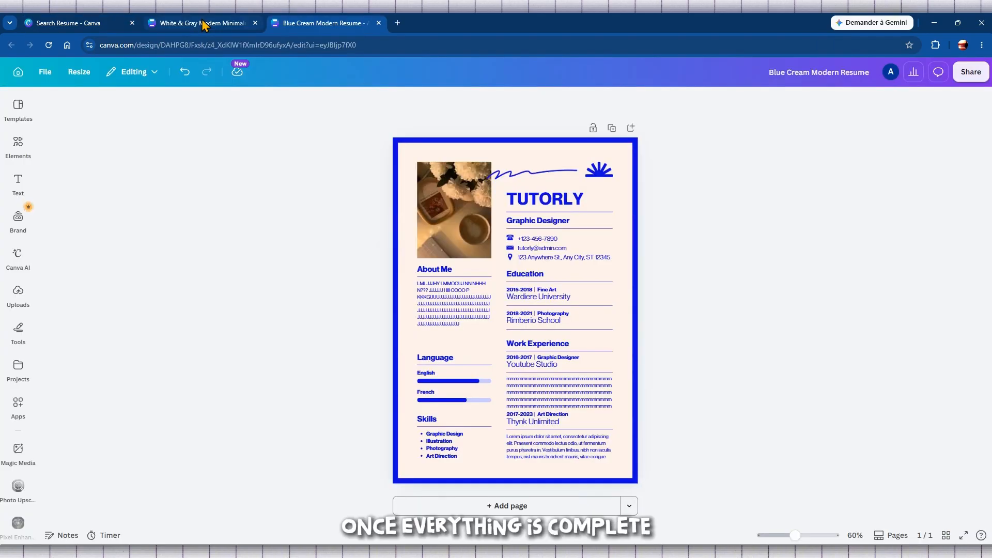
left_click(202, 24)
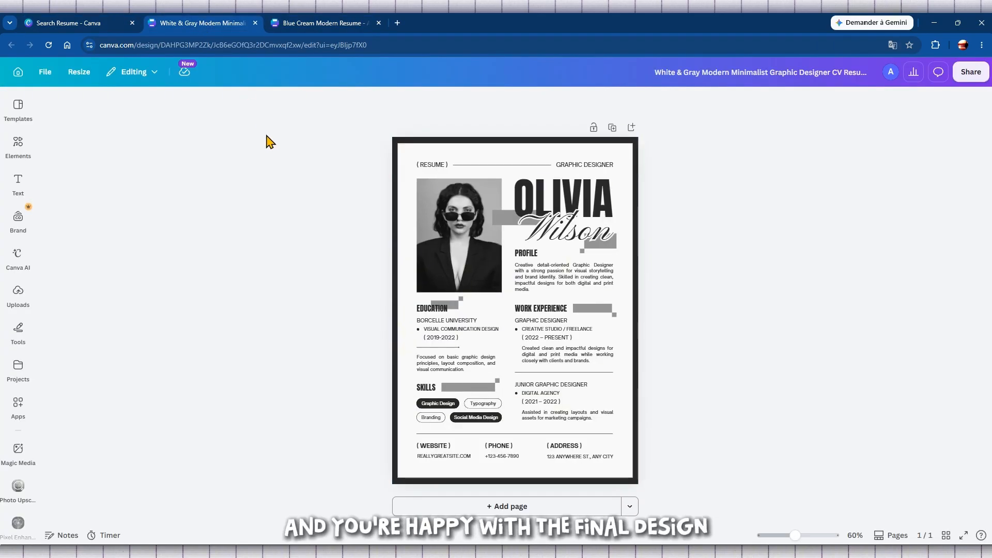
left_click(333, 21)
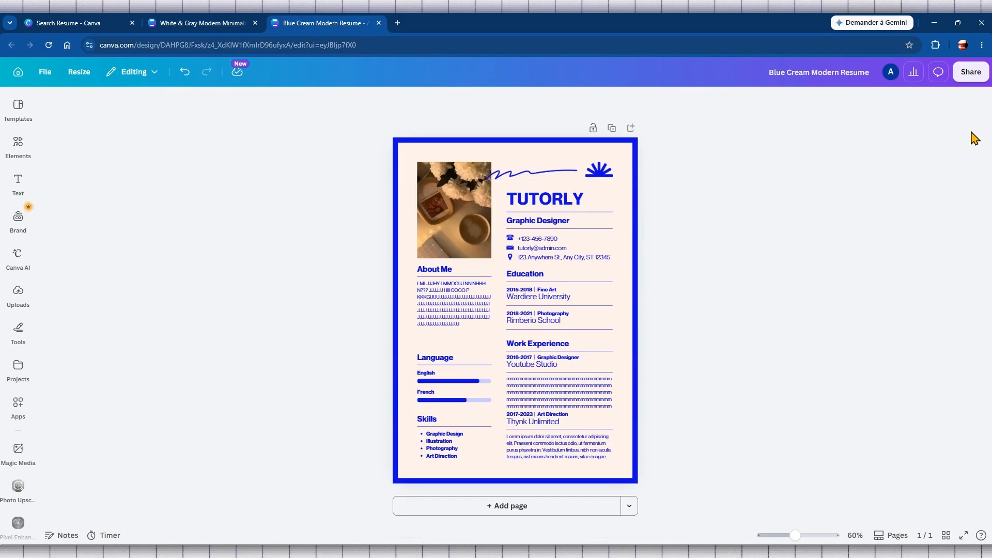
Look through the resume's available download file formats, then close the download settings
left_click(970, 74)
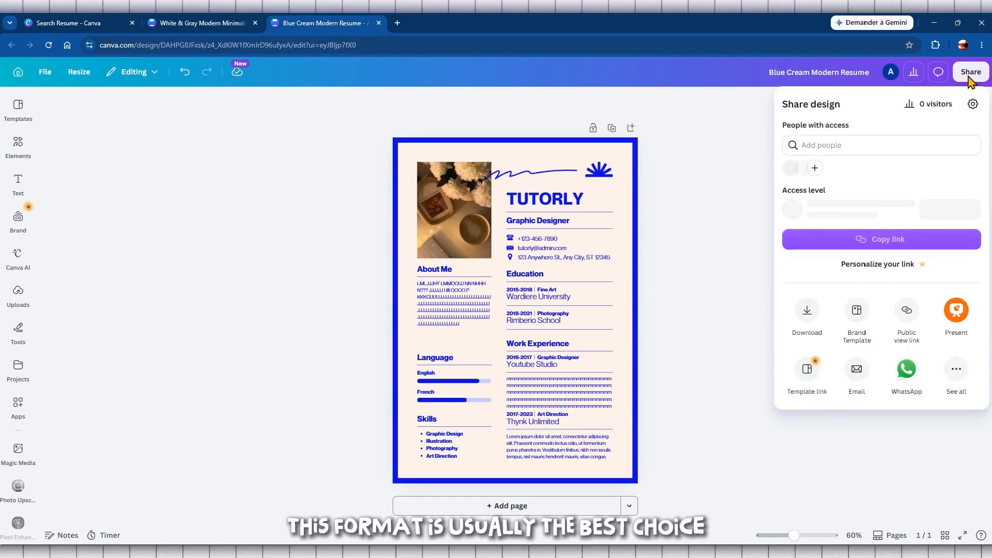
left_click(806, 322)
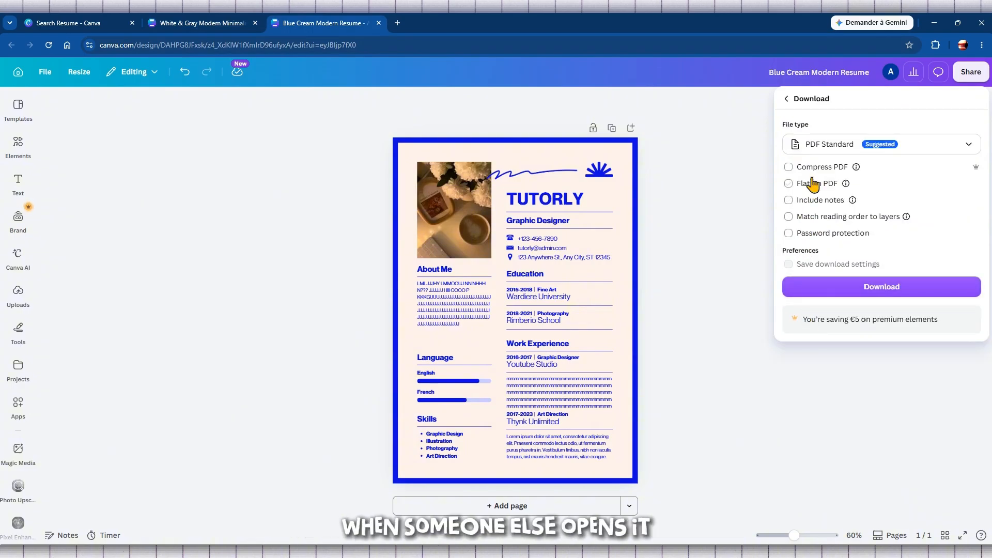
left_click(871, 149)
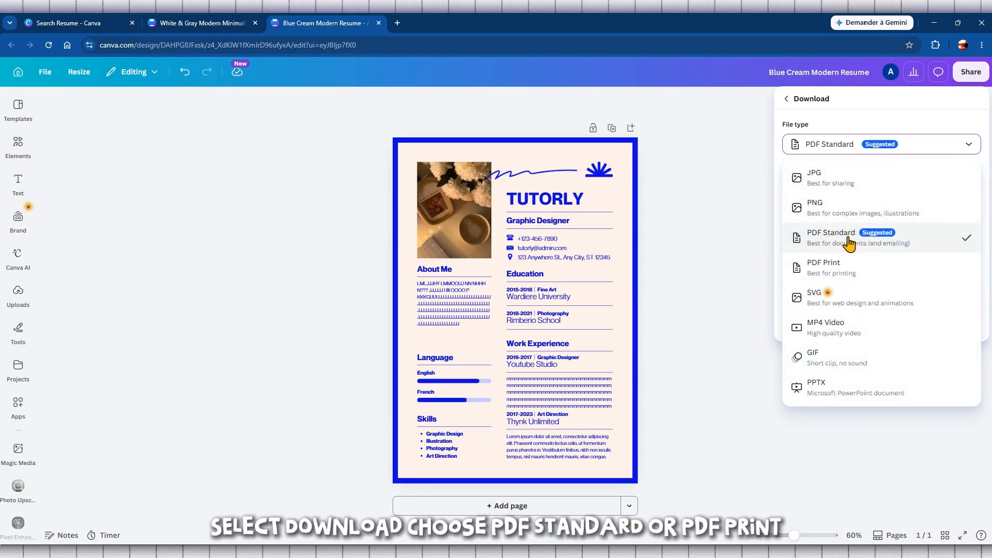
left_click(757, 242)
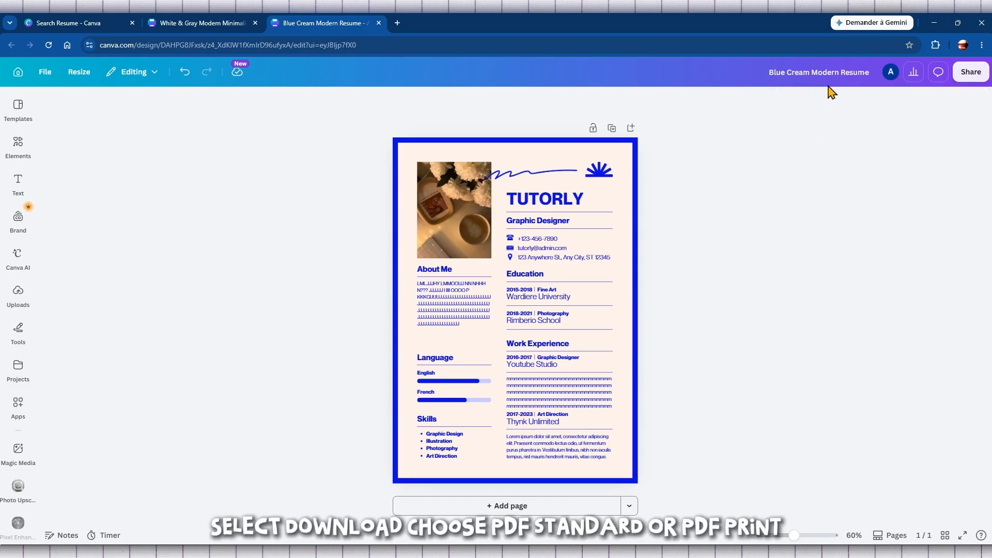
Download the resume as PDF Standard and open 'Blue Cream Modern Resume.pdf' in the browser
left_click(962, 74)
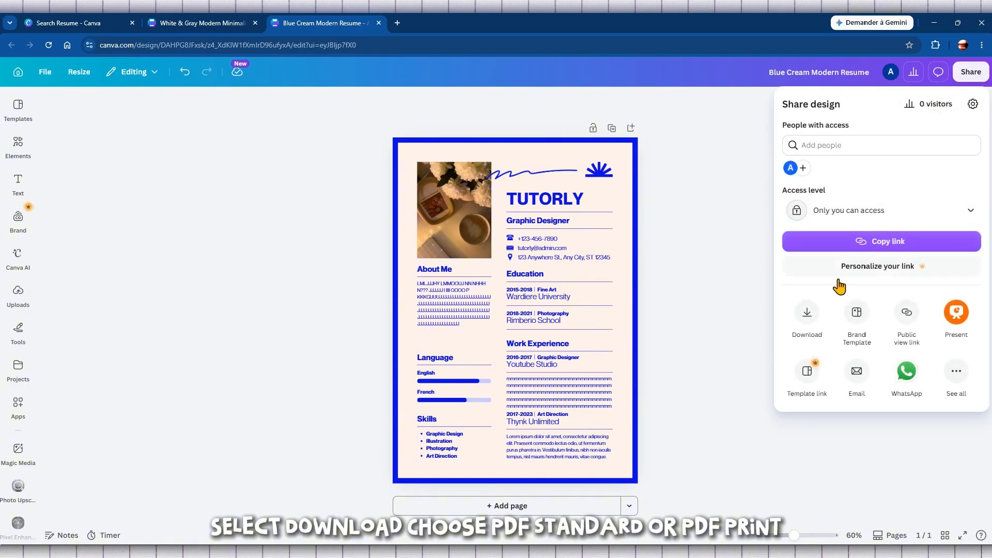
left_click(808, 323)
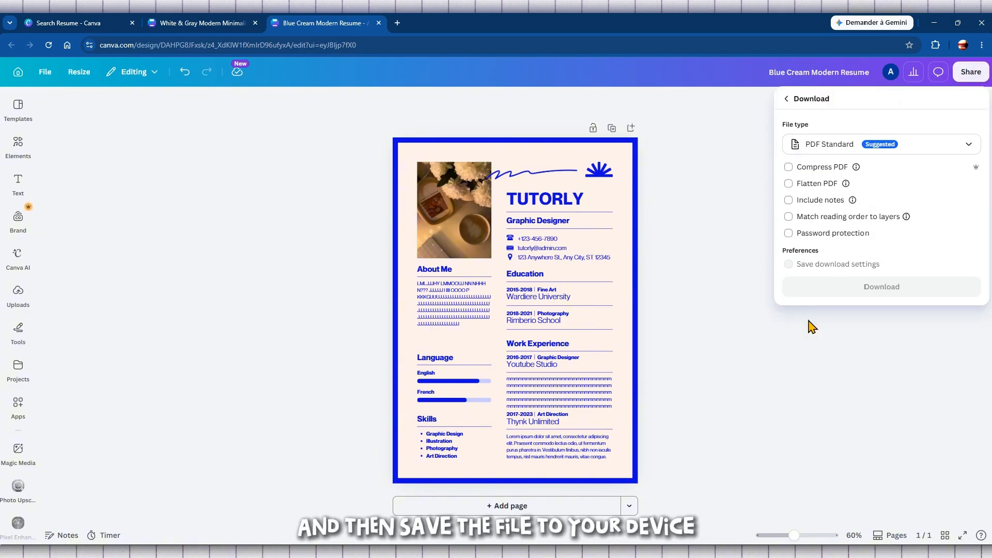
left_click(849, 144)
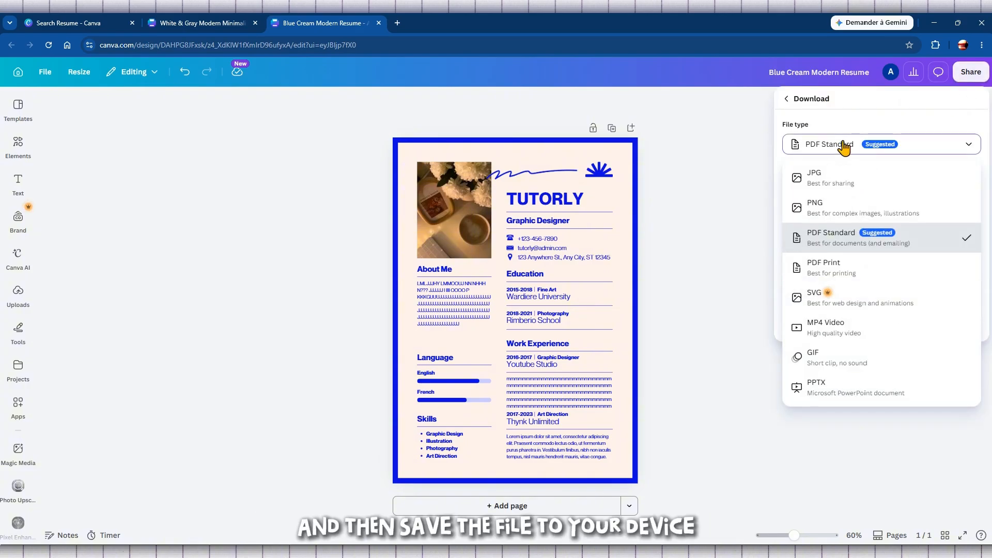
left_click(859, 237)
left_click(882, 289)
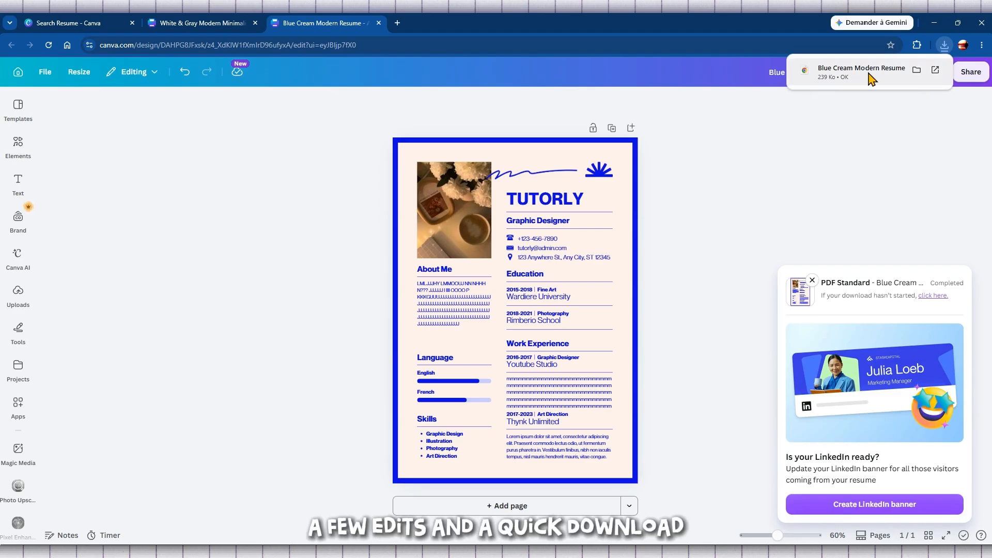
left_click(852, 77)
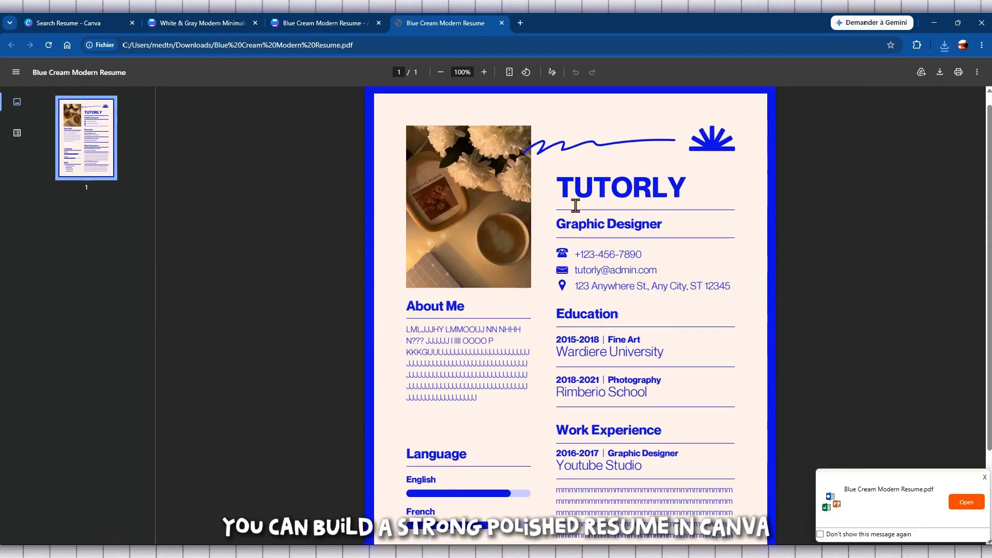
scroll(575, 205, "down", 2)
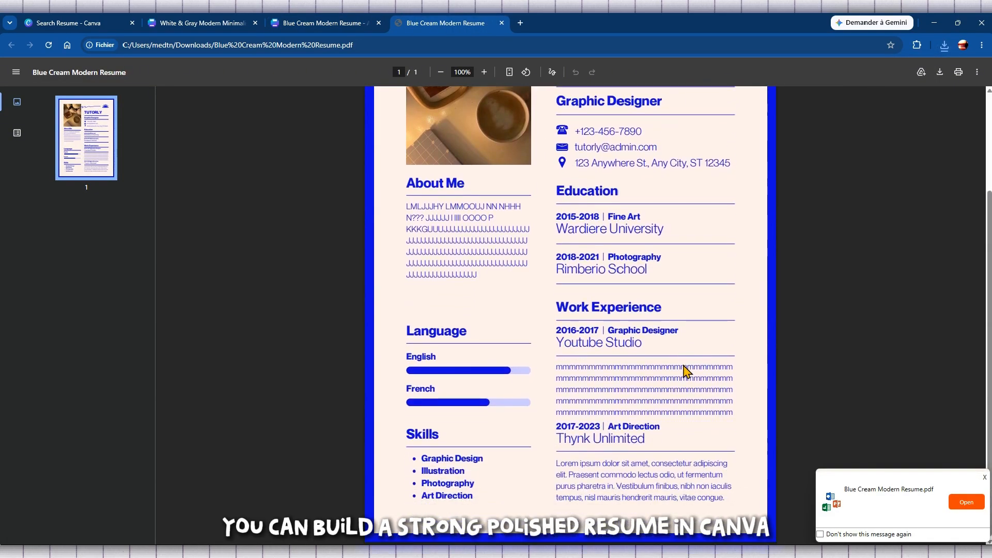
scroll(685, 372, "up", 2)
left_click(439, 72)
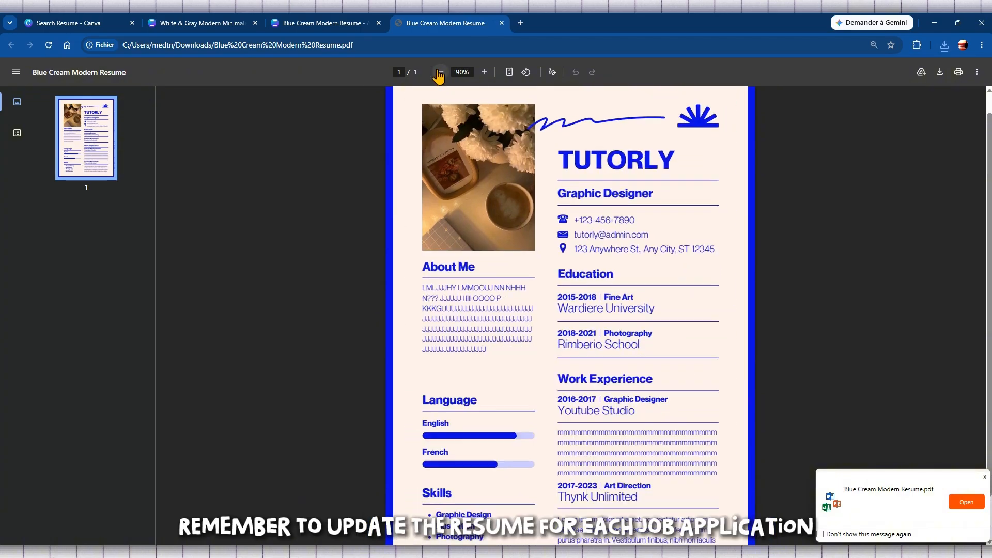
left_click(440, 73)
left_click(440, 73)
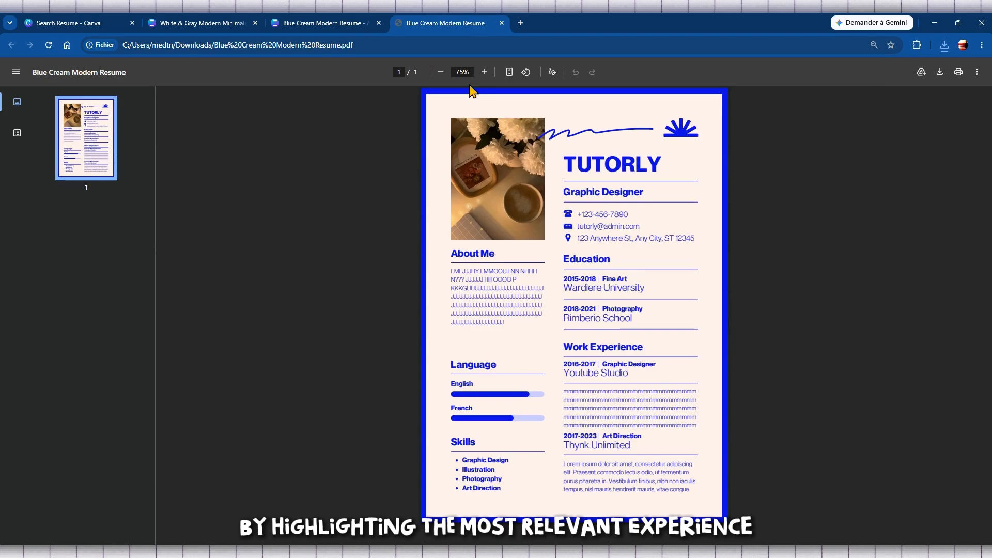
left_click(441, 72)
left_click(484, 72)
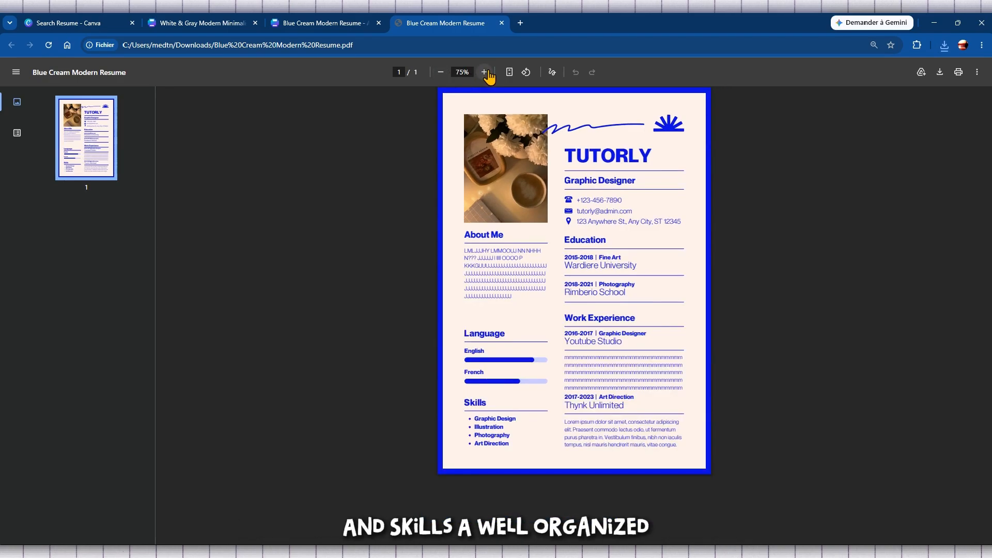
left_click(484, 72)
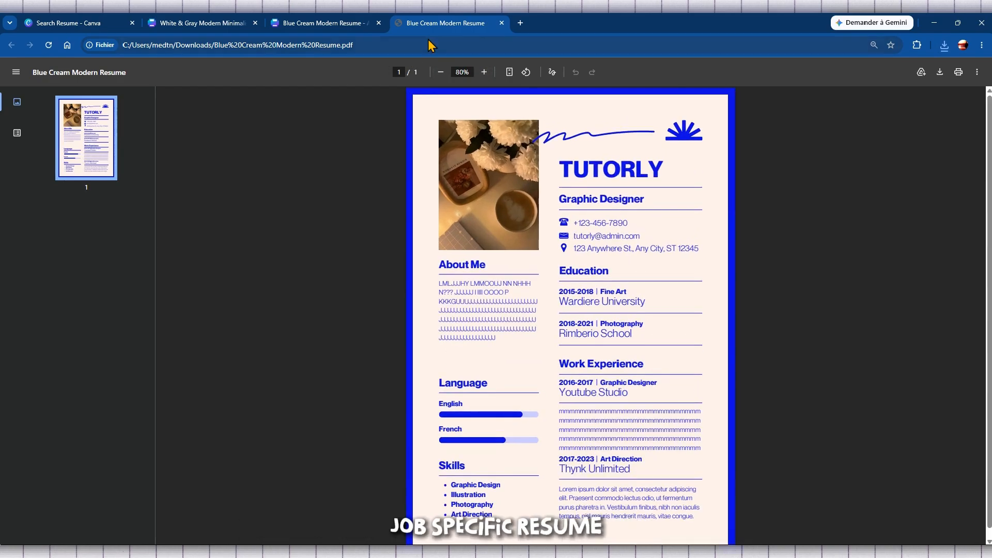